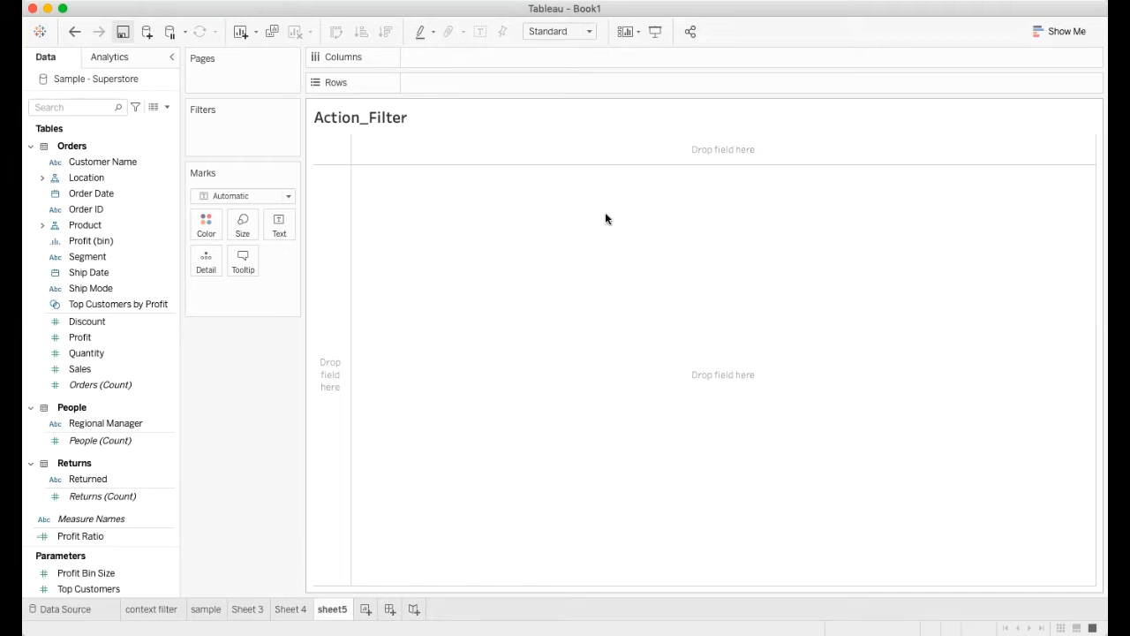
pyautogui.click(68, 106)
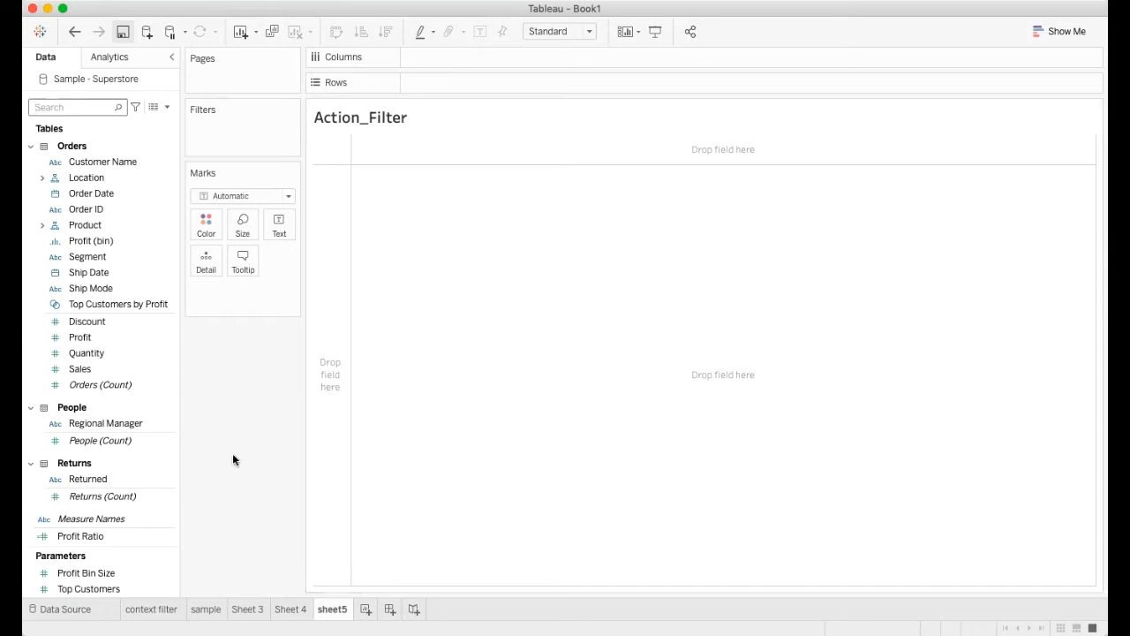
pyautogui.click(291, 608)
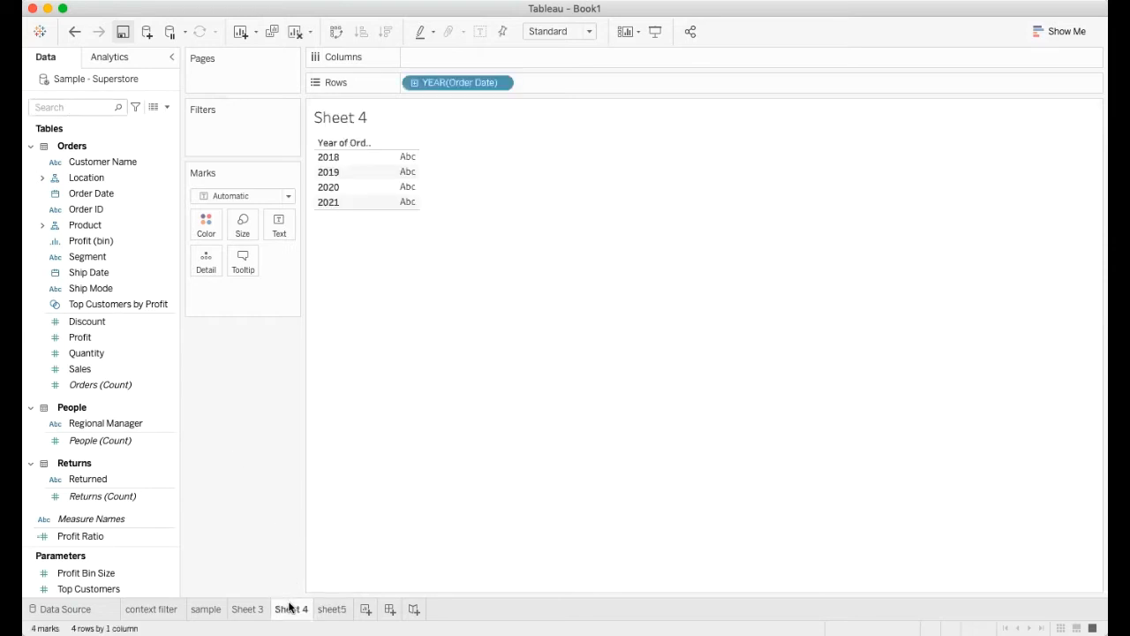
pyautogui.click(335, 609)
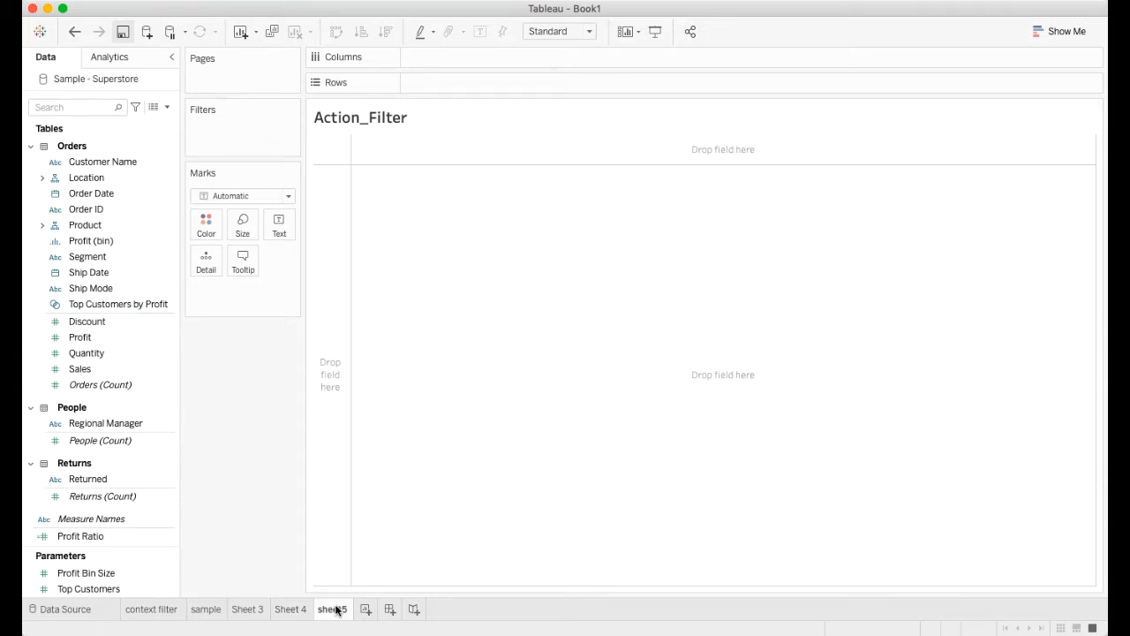
# Step: Find the Category field in the Orders table and place it on Columns in sheet5
pyautogui.click(73, 107)
pyautogui.write('category')
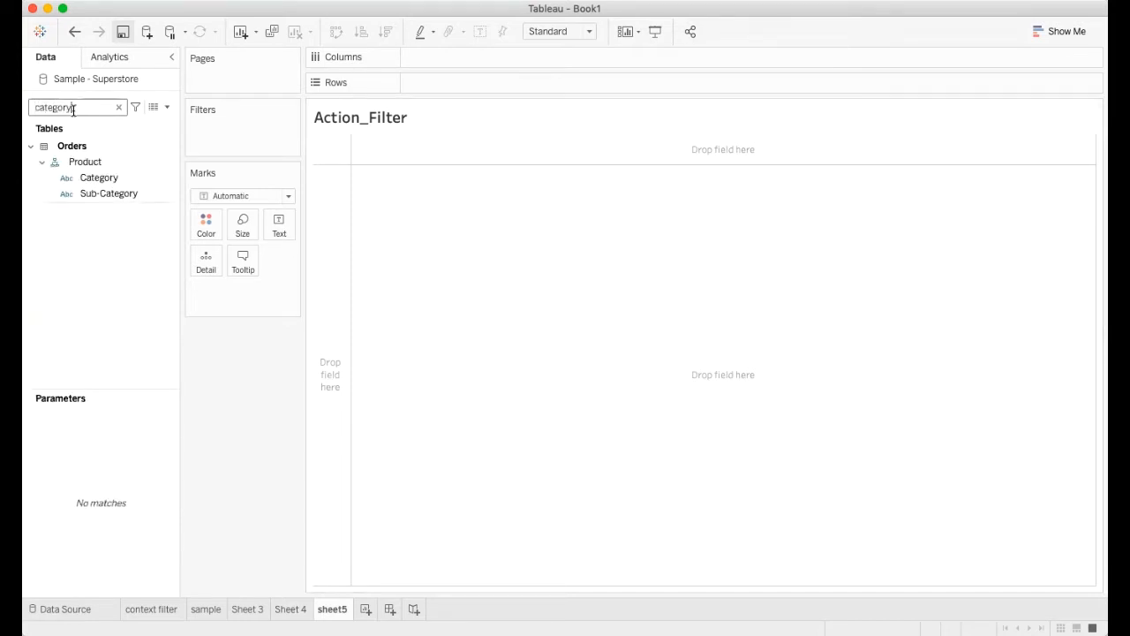
pyautogui.click(99, 180)
pyautogui.moveTo(99, 180); pyautogui.dragTo(441, 61)
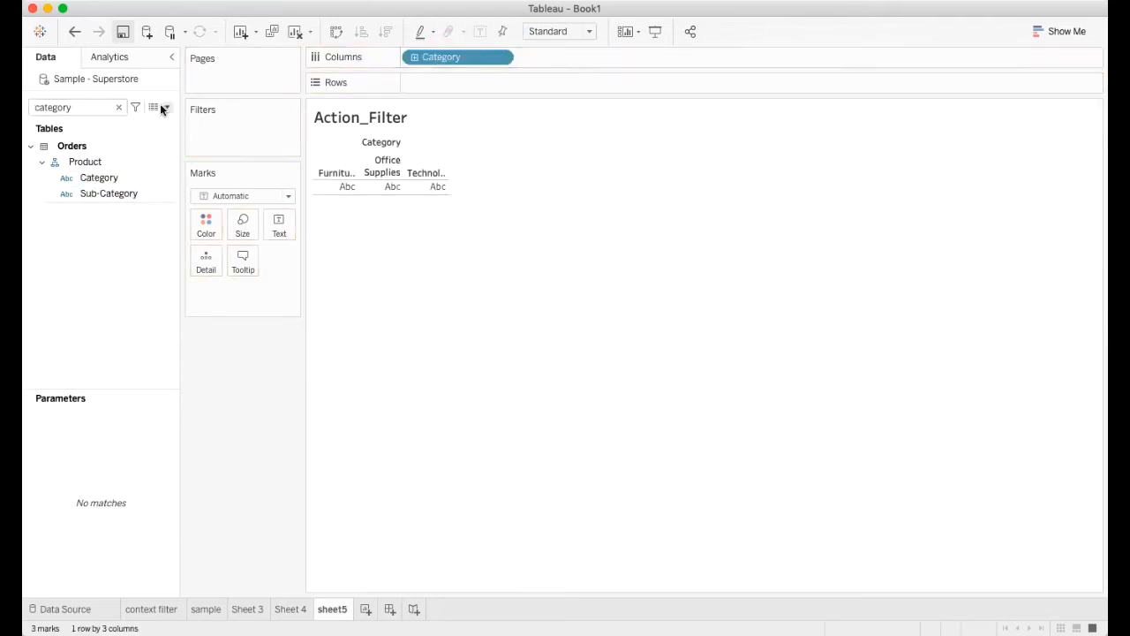
pyautogui.click(118, 106)
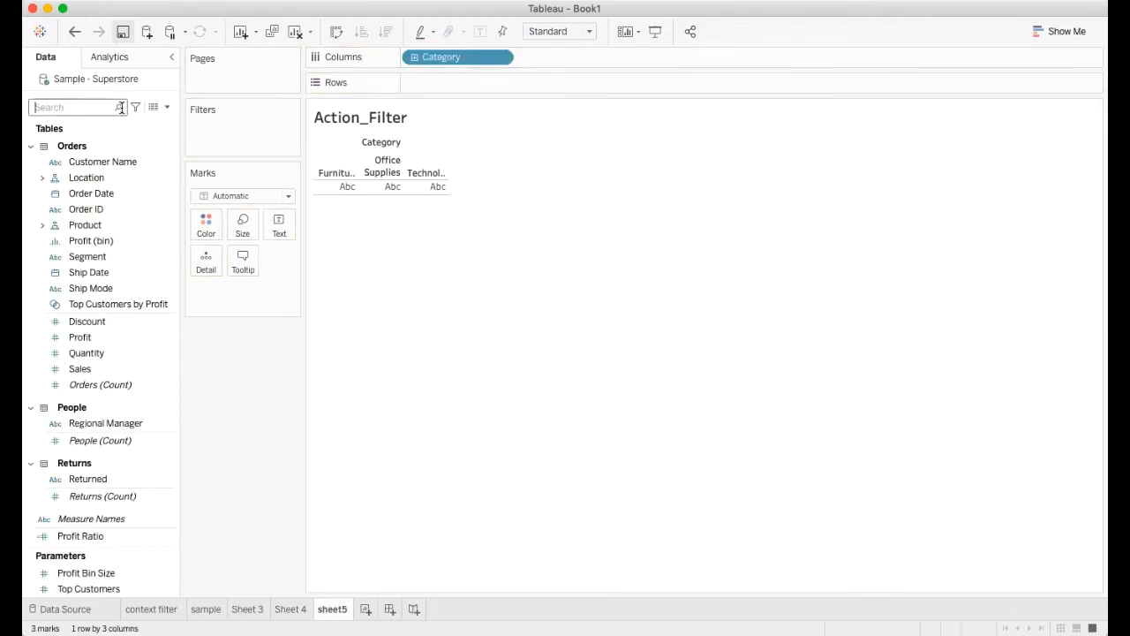
# Step: Find the Sales field and add it to the Category view, leaving the field search cleared
pyautogui.click(121, 107)
pyautogui.write('measures')
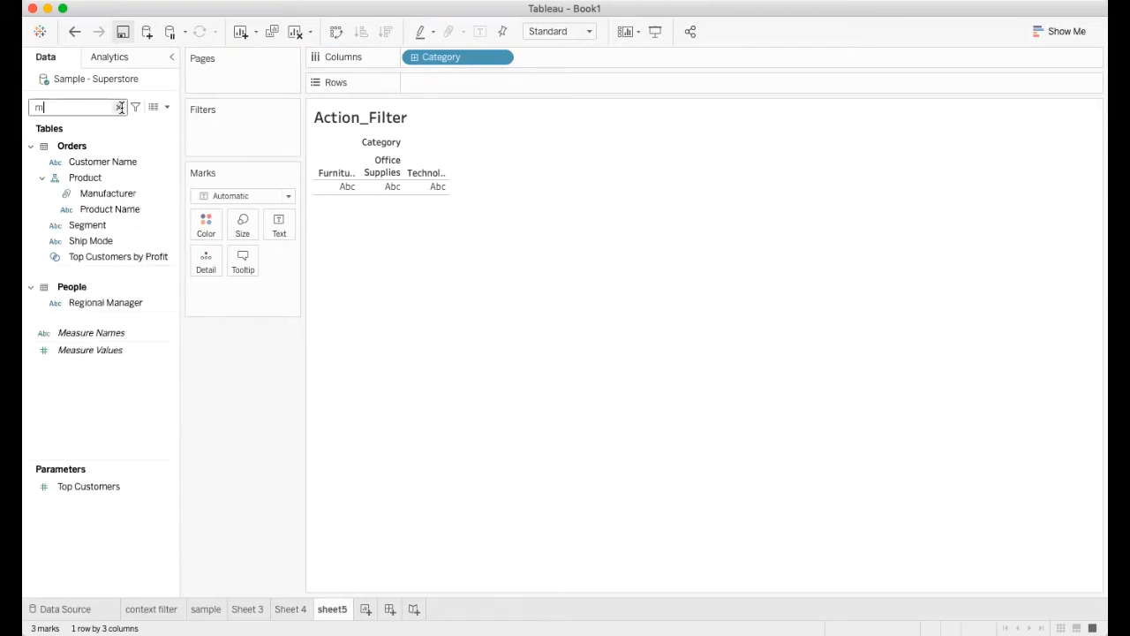
pyautogui.press('BackSpace')
pyautogui.press('BackSpace')
pyautogui.press('BackSpace')
pyautogui.press('BackSpace')
pyautogui.press('BackSpace')
pyautogui.press('BackSpace')
pyautogui.press('BackSpace')
pyautogui.press('BackSpace')
pyautogui.write('sale')
pyautogui.doubleClick(77, 177)
pyautogui.click(120, 107)
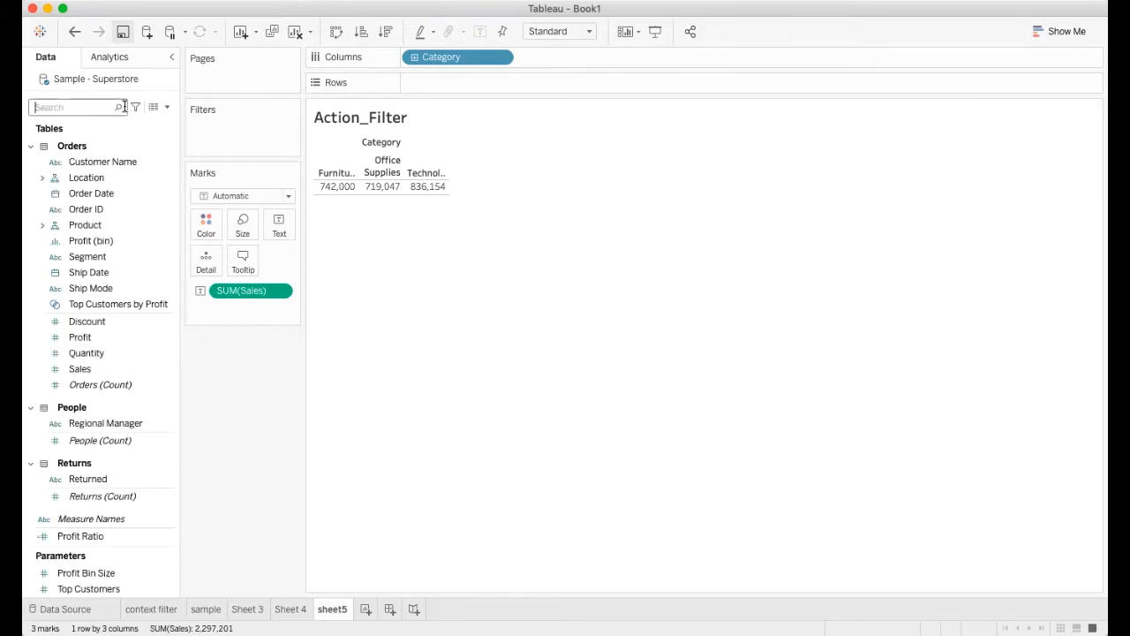
# Step: Convert the sales by category table into a vertical bar chart with mark labels shown
pyautogui.click(1066, 31)
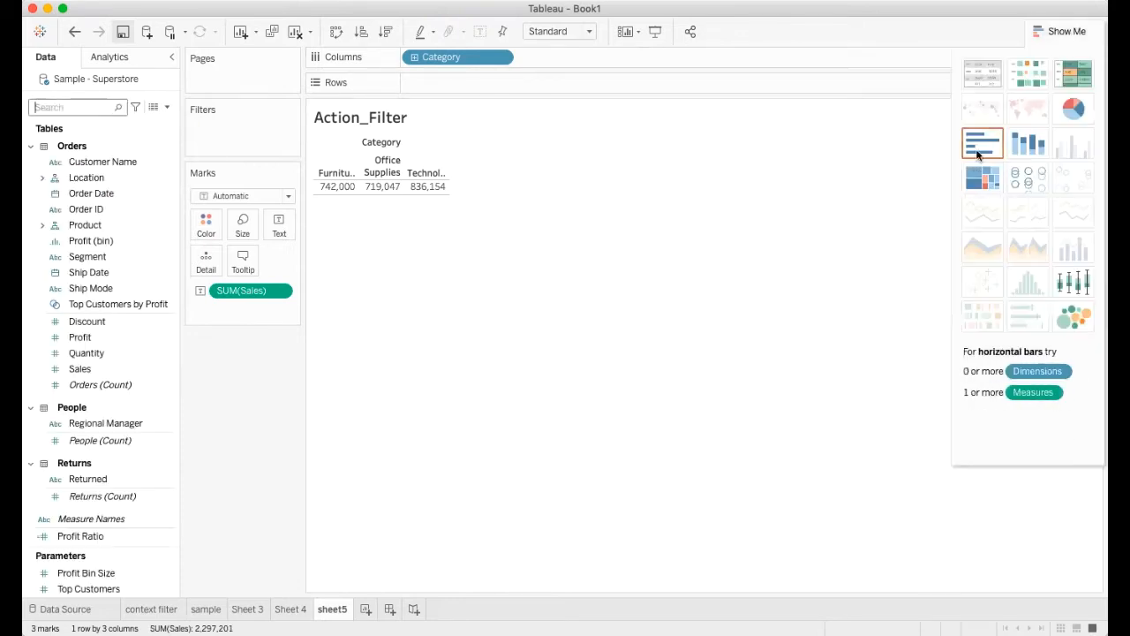
pyautogui.click(980, 145)
pyautogui.click(1045, 37)
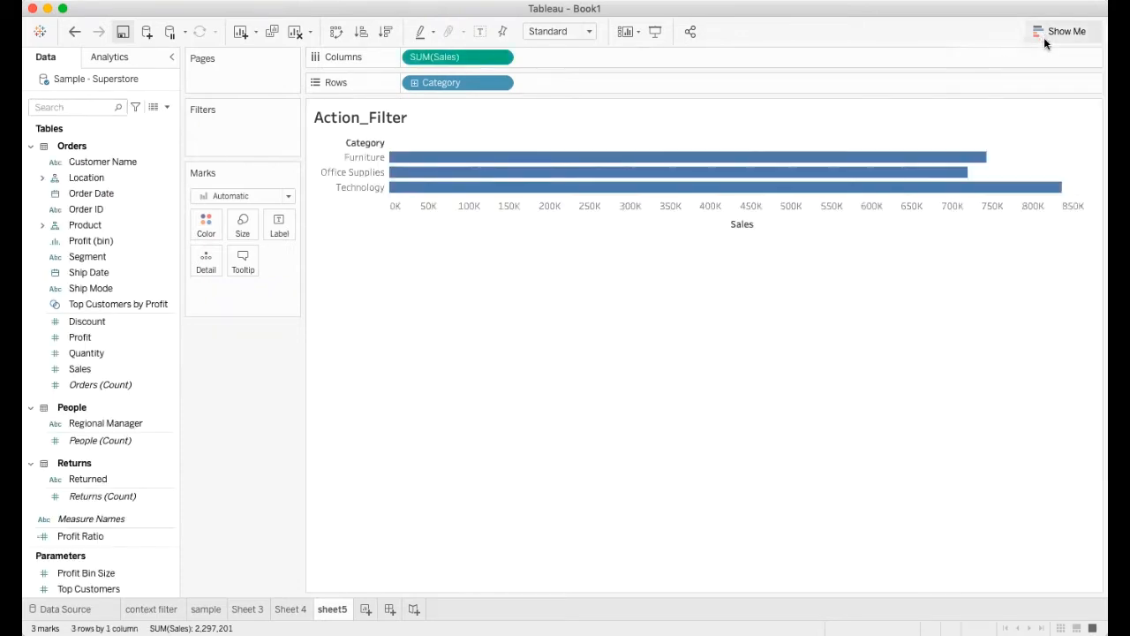
pyautogui.click(336, 32)
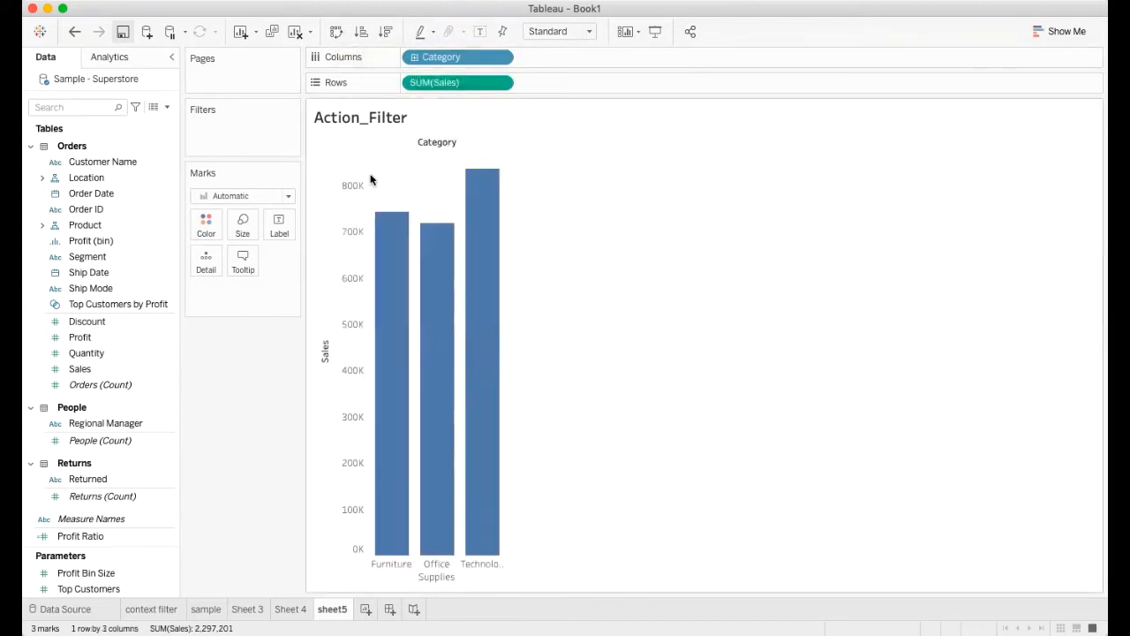
pyautogui.click(480, 32)
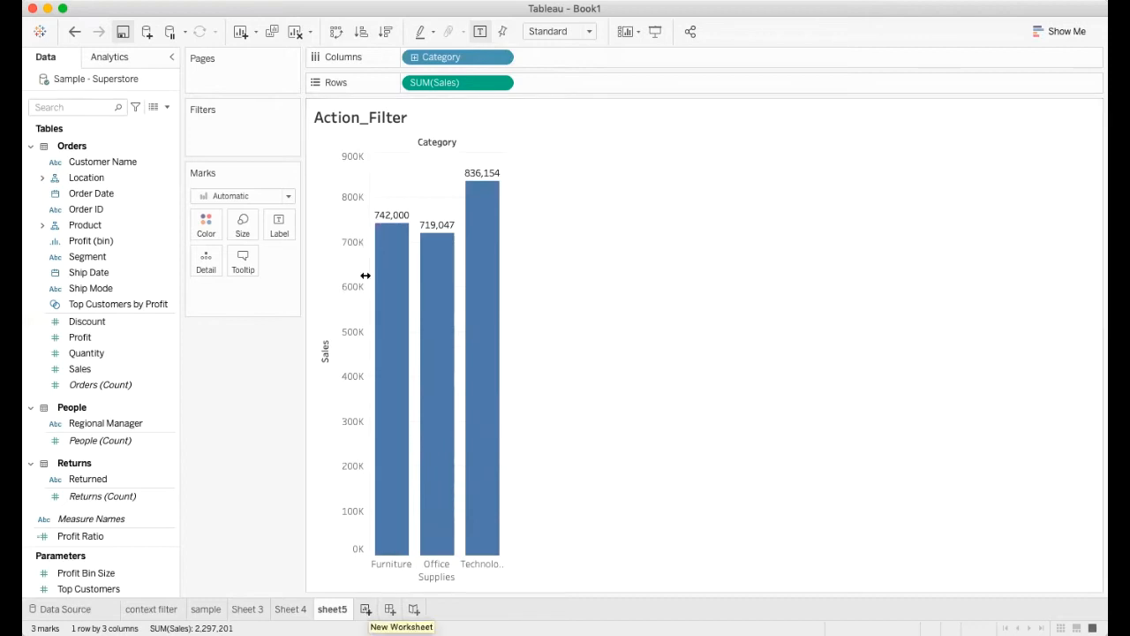
# Step: Extend the title of sheet5 to read "Action_Filter(source_sheet)"
pyautogui.doubleClick(389, 119)
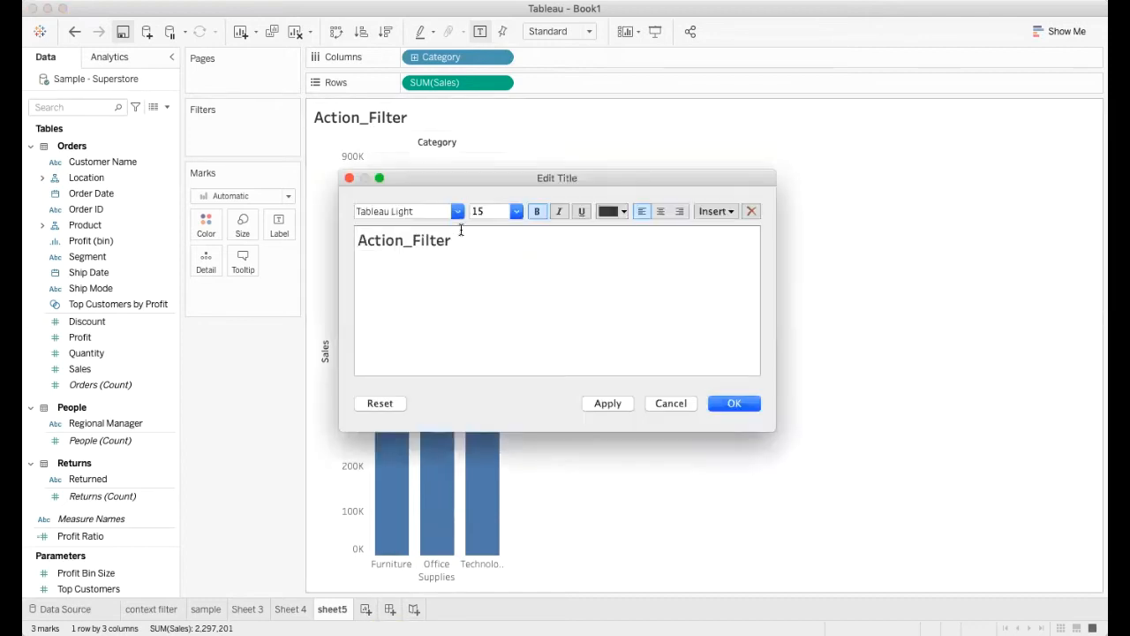
pyautogui.write('(source_sheet)')
pyautogui.click(607, 404)
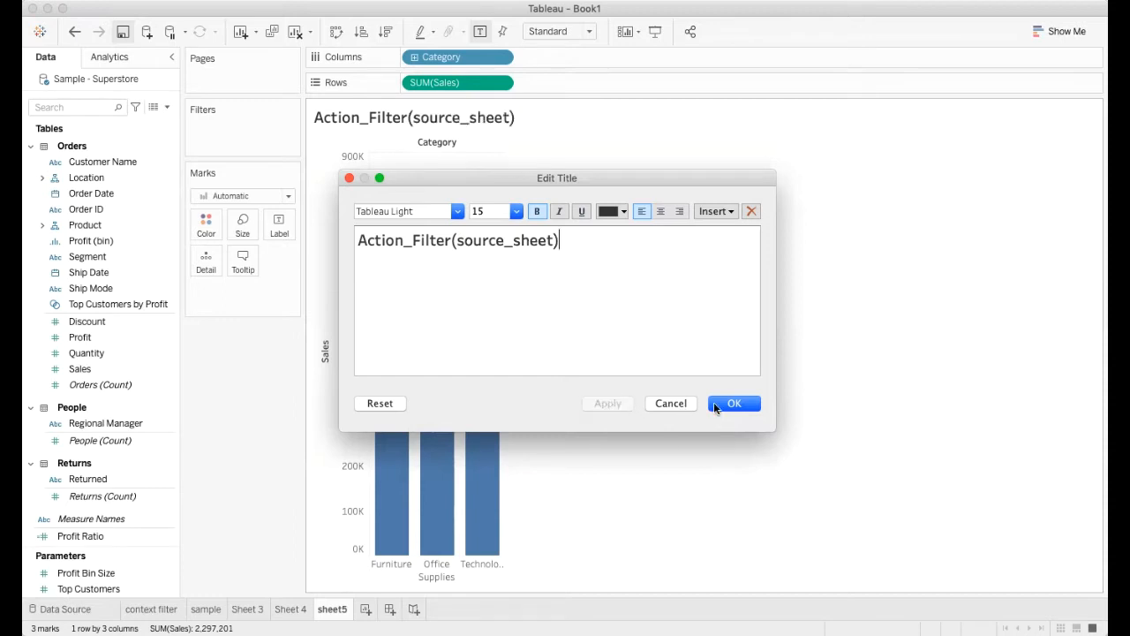
pyautogui.click(715, 404)
# Step: Create a new worksheet and replace its title text with "Context_filter(destination sheet)"
pyautogui.click(367, 610)
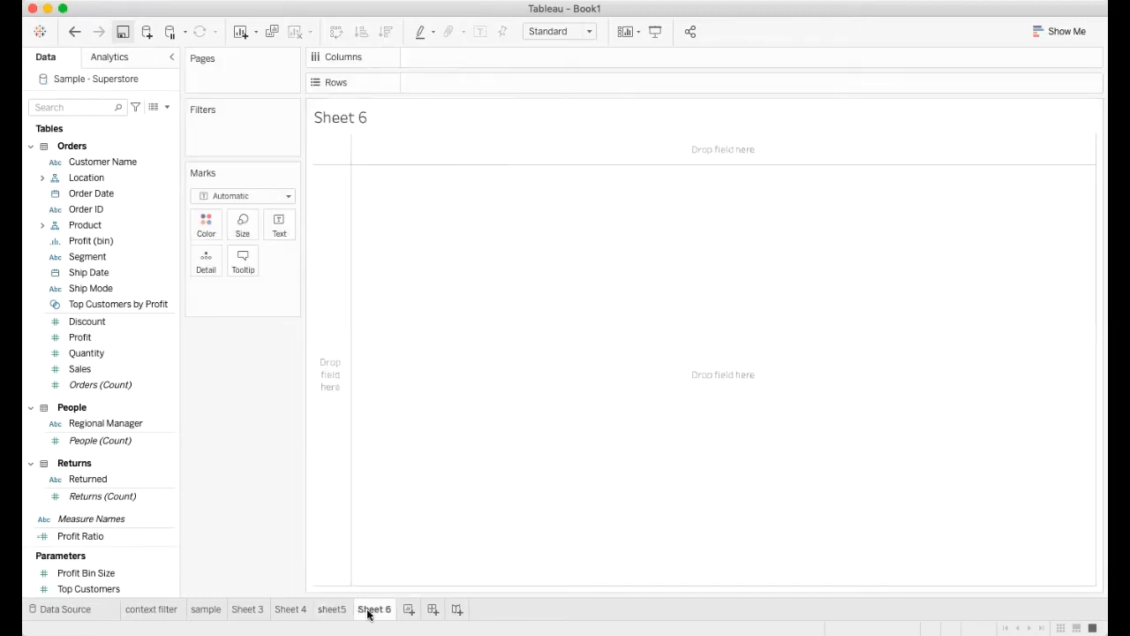
pyautogui.doubleClick(342, 116)
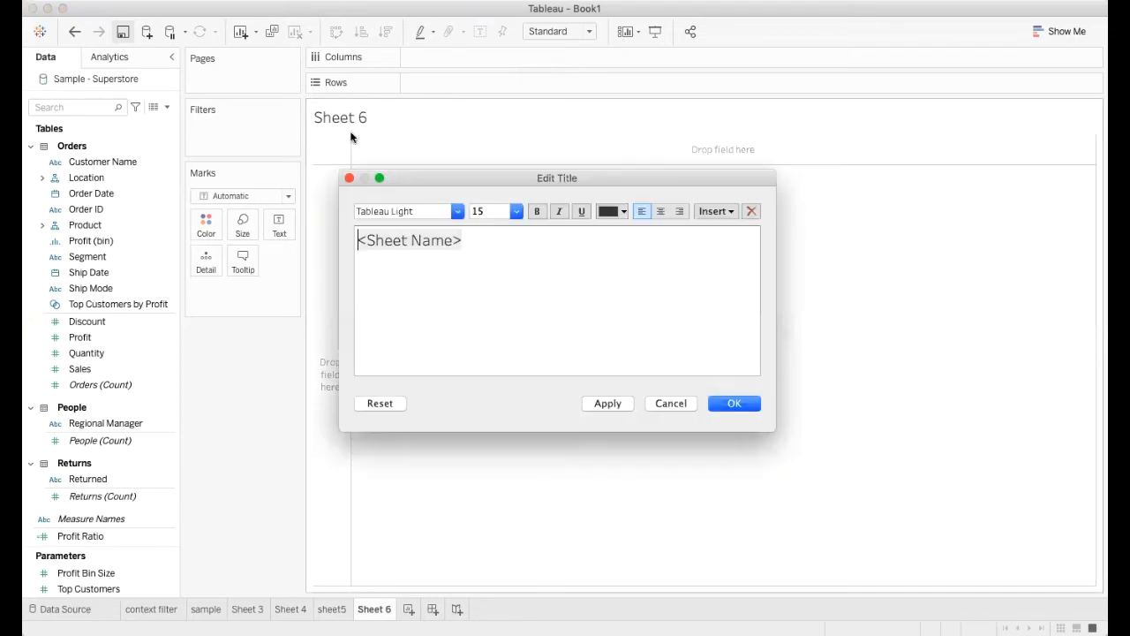
pyautogui.moveTo(469, 245); pyautogui.dragTo(357, 245)
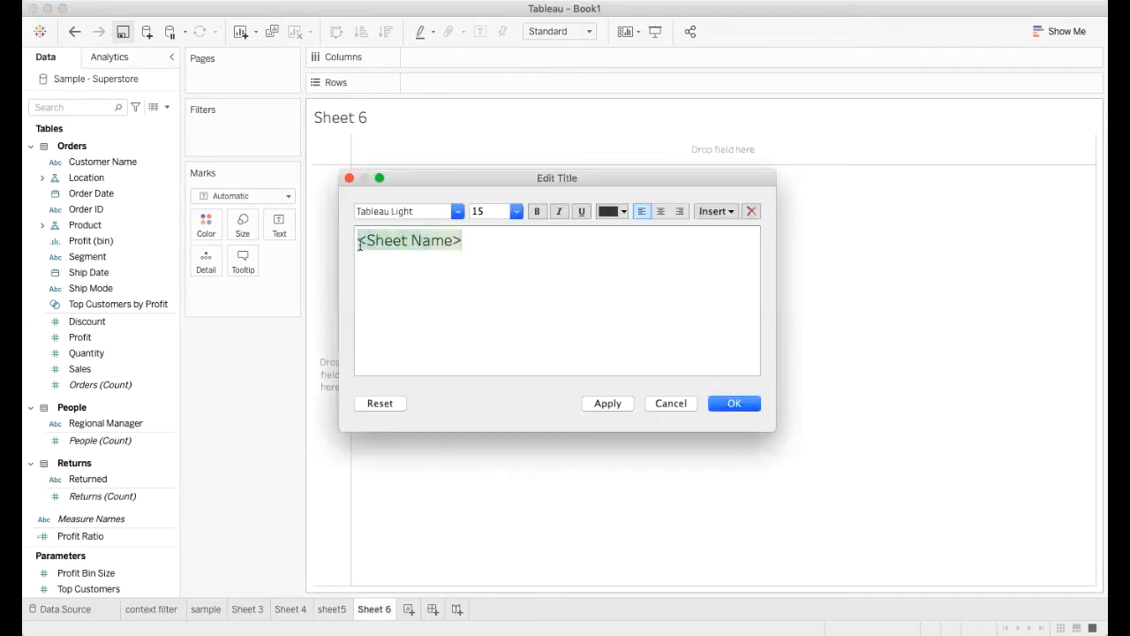
pyautogui.write('Con')
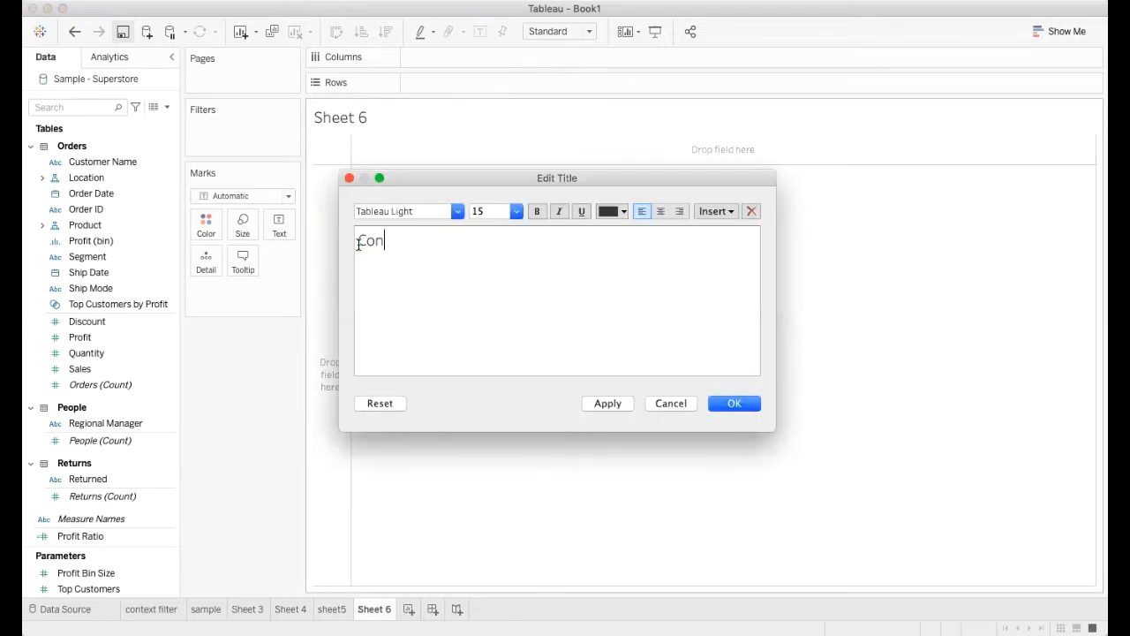
pyautogui.write('text_filter(destination sheet')
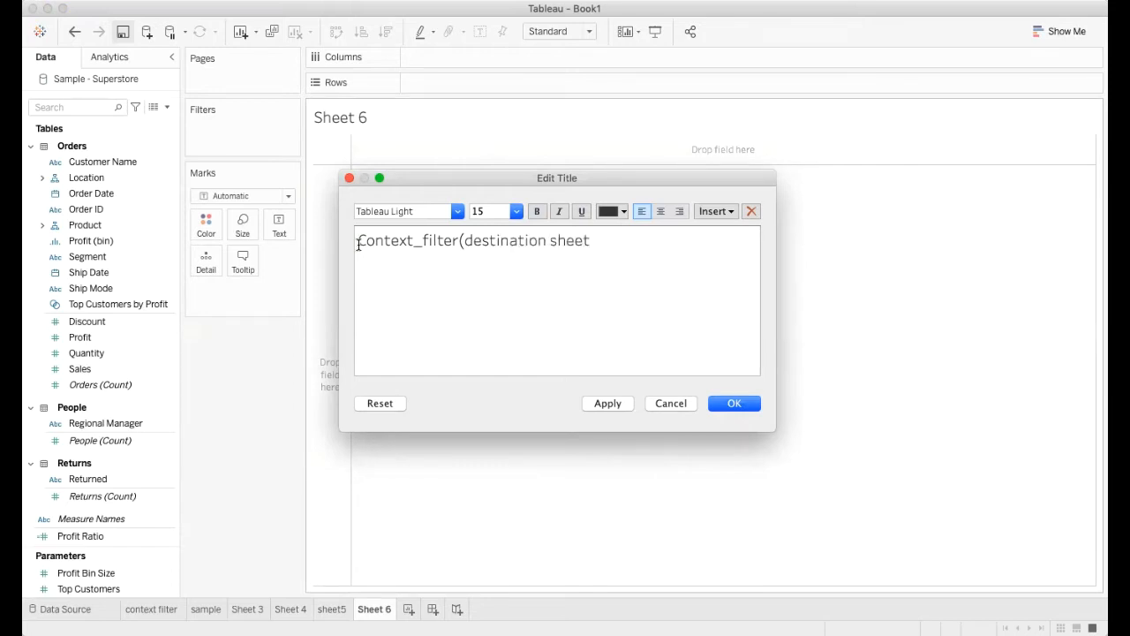
pyautogui.write(')')
# Step: Make the whole title of the new worksheet bold and apply the title changes
pyautogui.press('super+a')
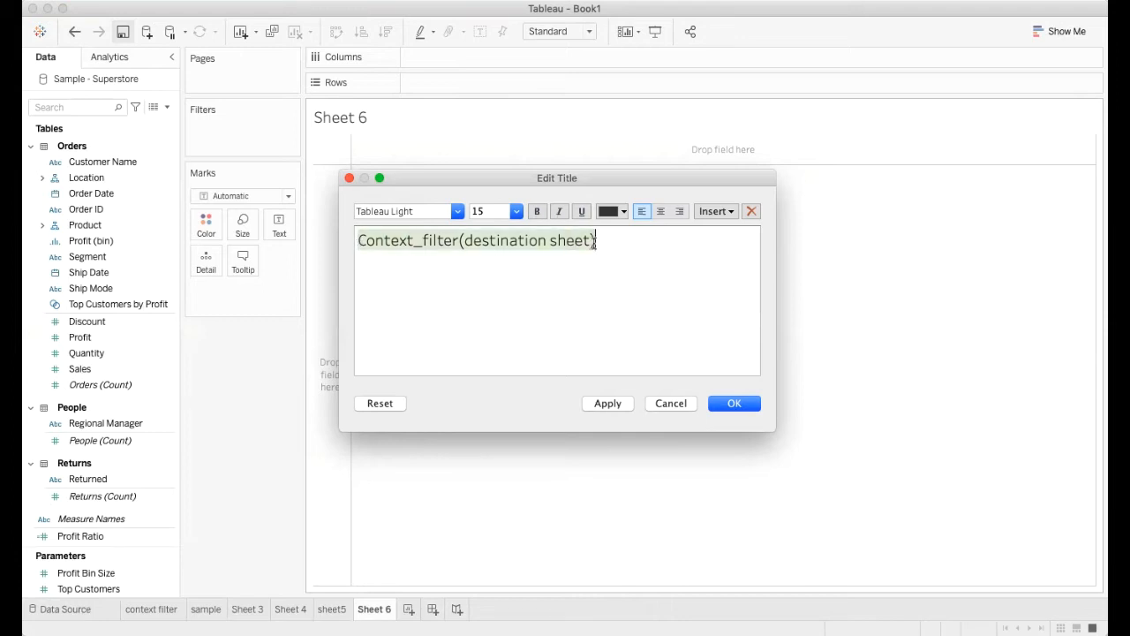
pyautogui.click(538, 212)
pyautogui.click(608, 402)
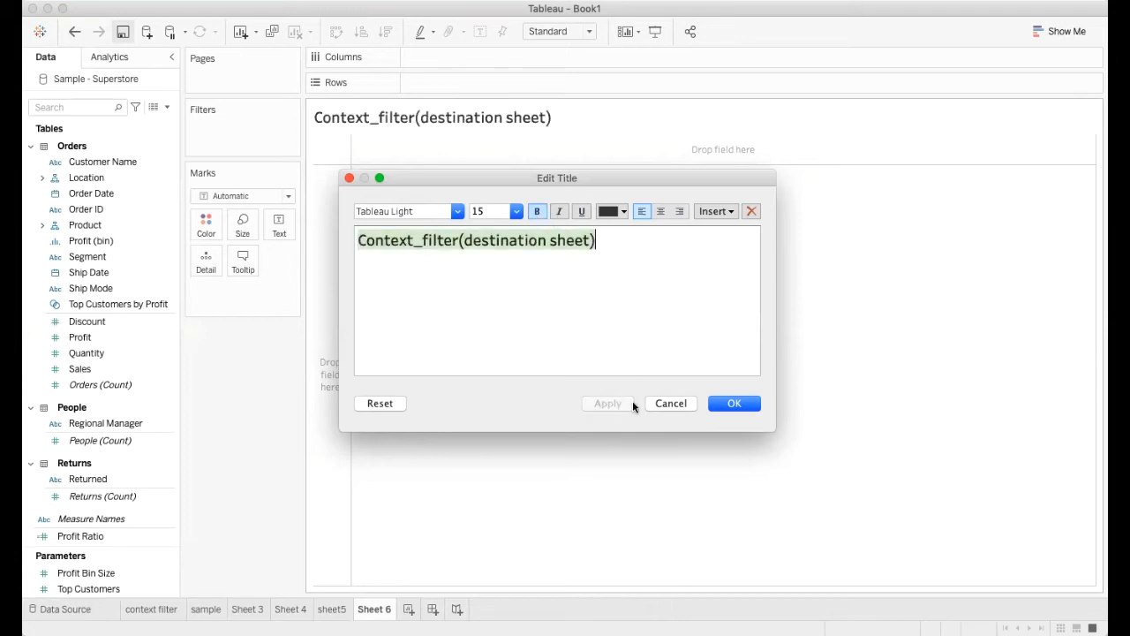
pyautogui.click(731, 403)
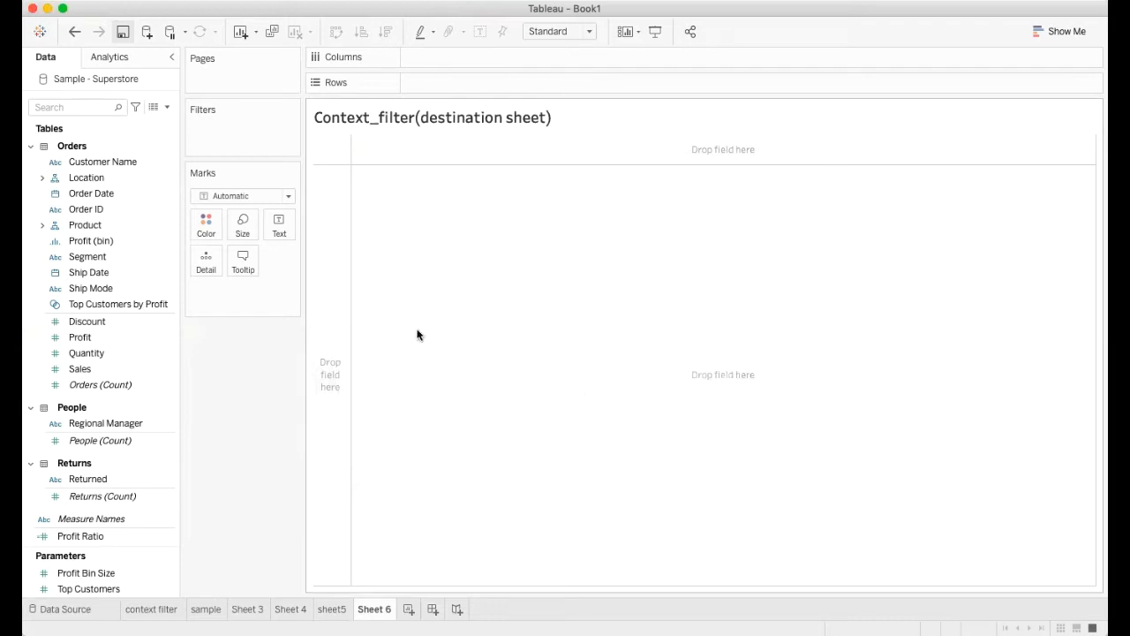
# Step: Find the Category field and place it on Columns in Sheet 6
pyautogui.click(84, 108)
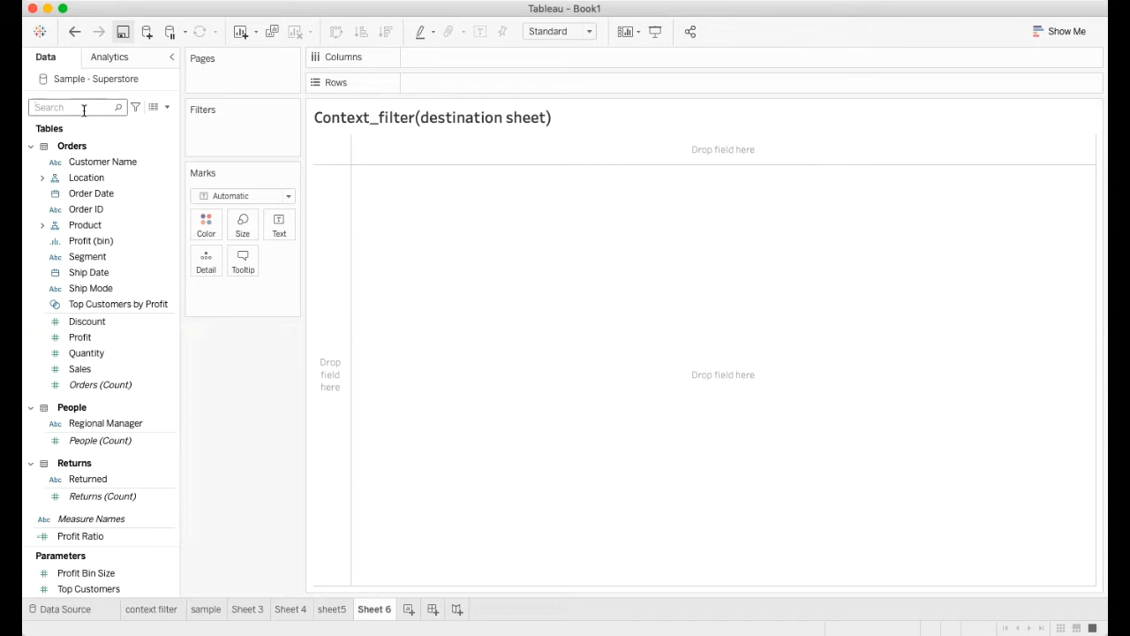
pyautogui.write('catego')
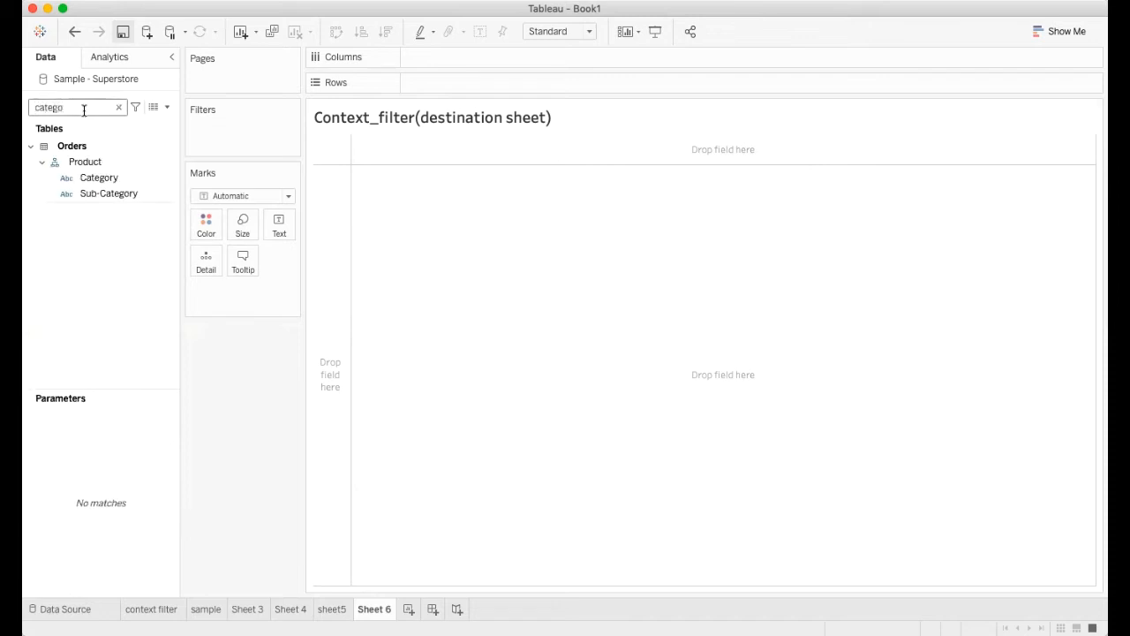
pyautogui.moveTo(98, 177); pyautogui.dragTo(442, 60)
pyautogui.click(118, 106)
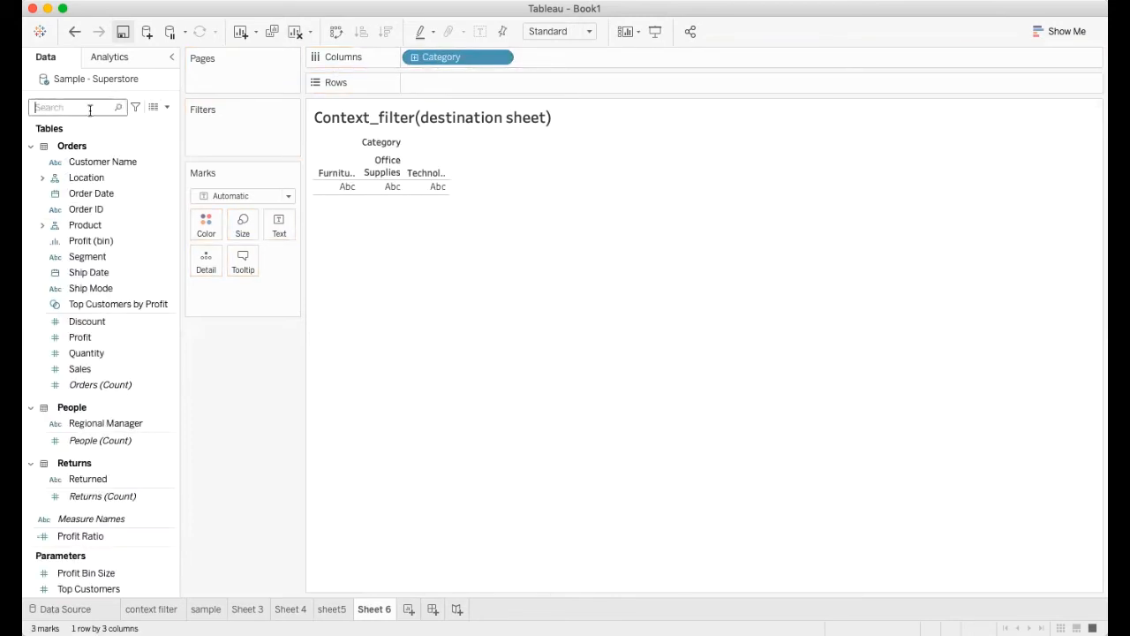
# Step: Find the Sub-Category field and place it after Category on Columns
pyautogui.write('subcat')
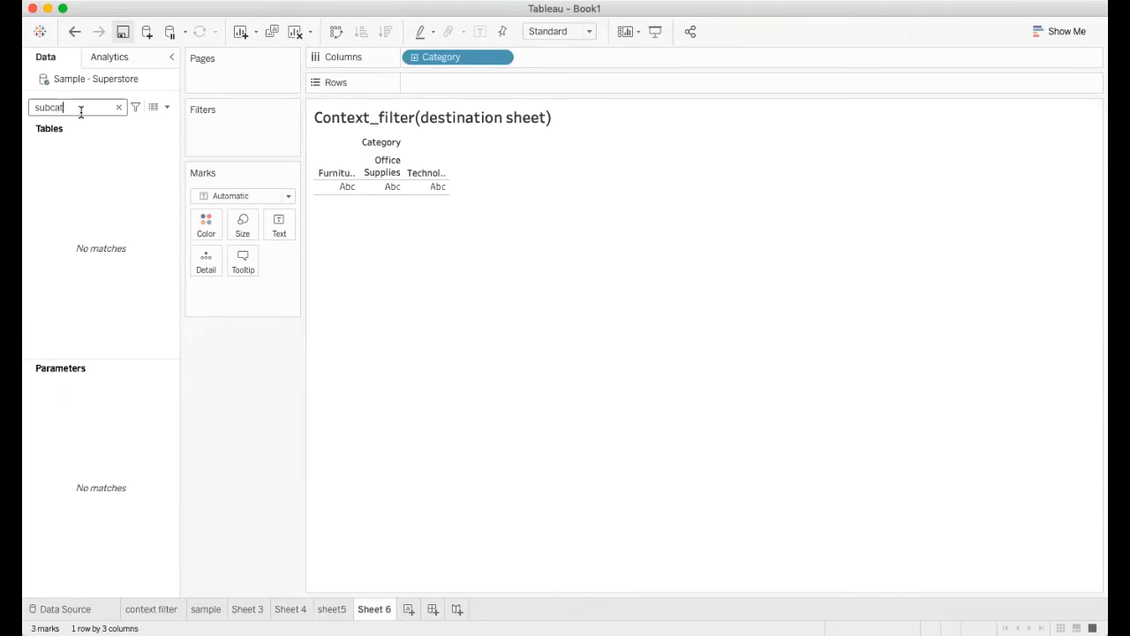
pyautogui.press('BackSpace')
pyautogui.press('BackSpace')
pyautogui.press('BackSpace')
pyautogui.press('BackSpace')
pyautogui.press('BackSpace')
pyautogui.press('BackSpace')
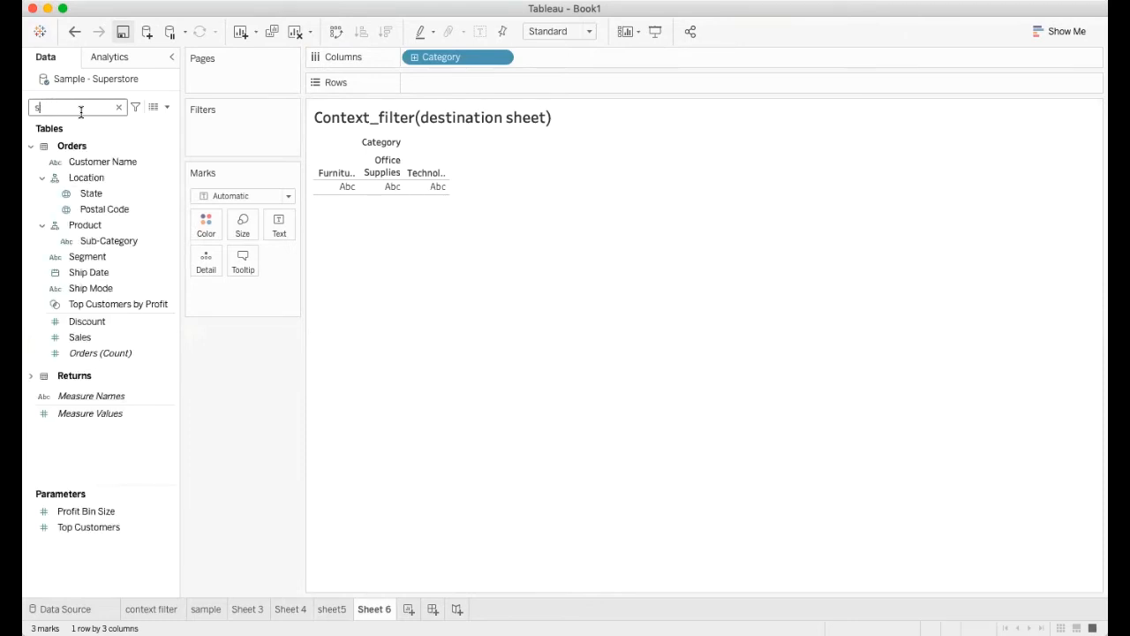
pyautogui.write('sub')
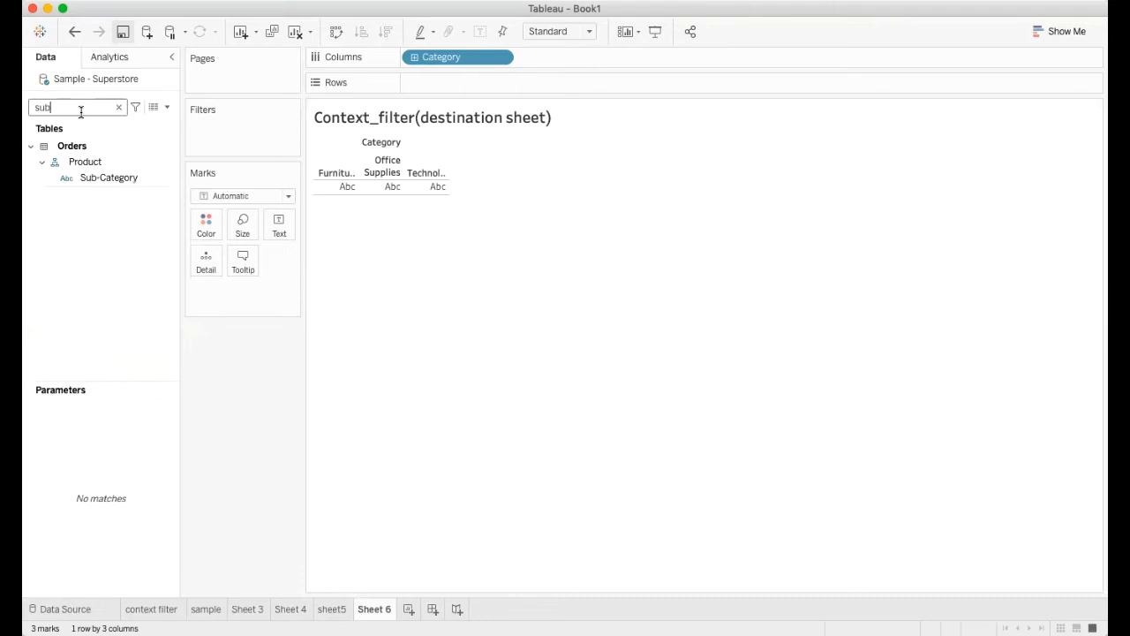
pyautogui.click(116, 180)
pyautogui.moveTo(119, 184); pyautogui.dragTo(577, 61)
pyautogui.click(119, 107)
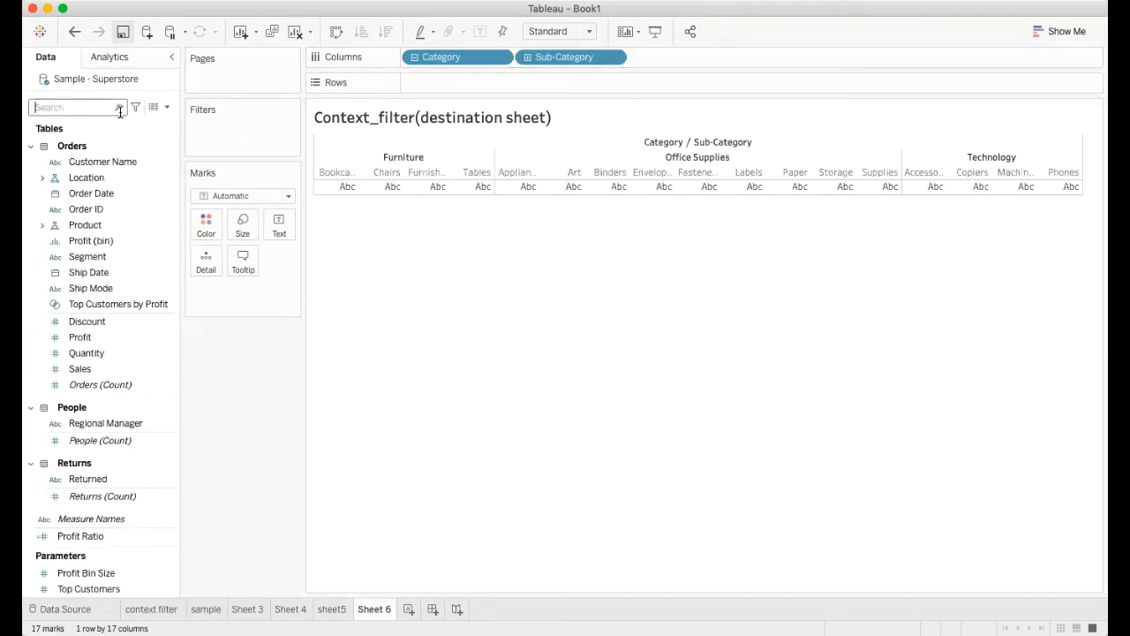
# Step: Find the Sales field and add it to the category and sub-category table
pyautogui.write('sale')
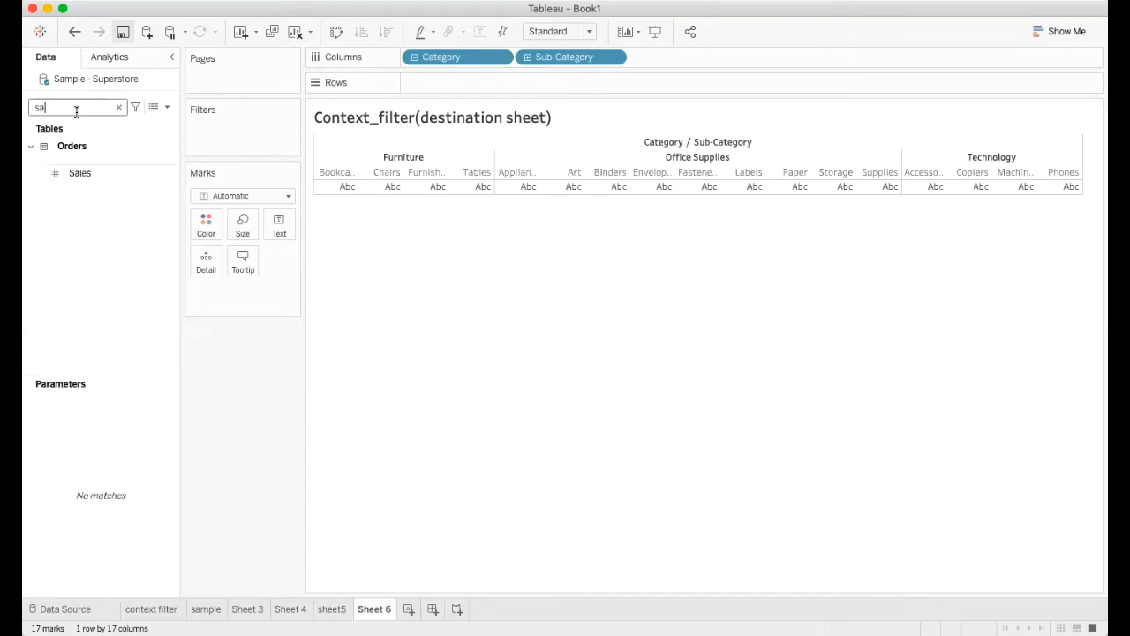
pyautogui.click(80, 176)
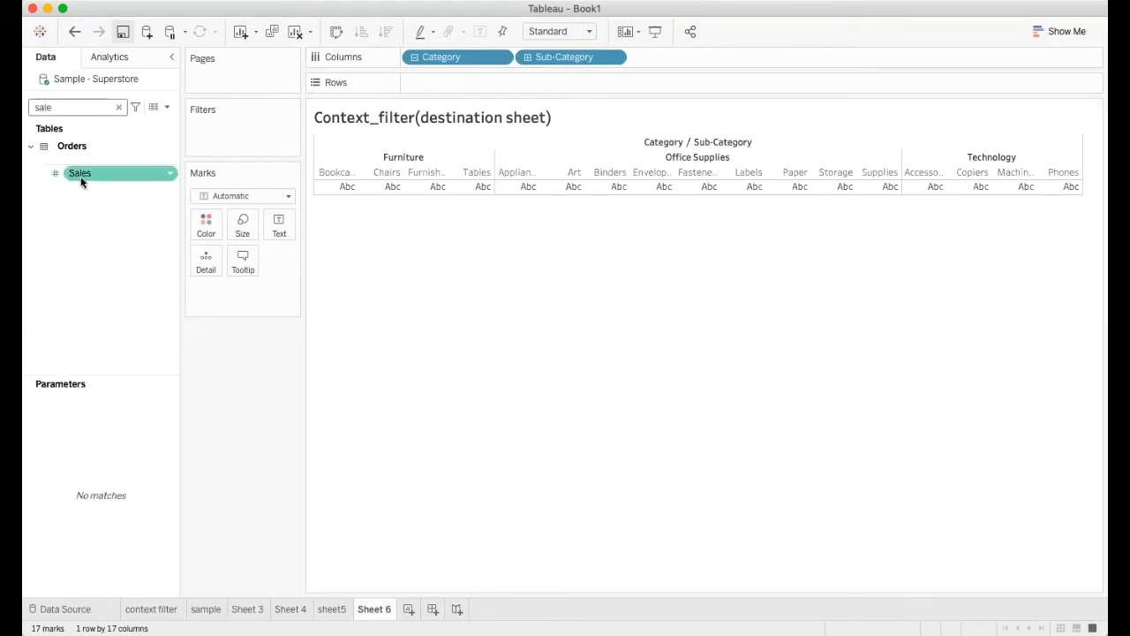
pyautogui.doubleClick(81, 176)
pyautogui.click(119, 107)
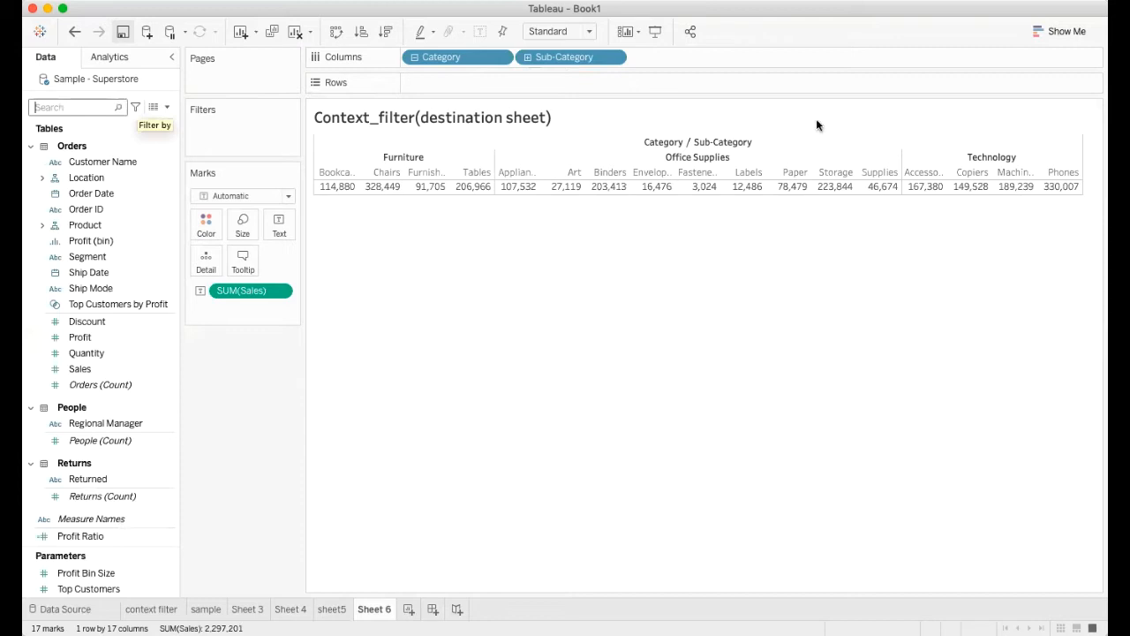
# Step: Convert the sales by sub-category table into a bar chart and swap its axes so the bars stand vertically
pyautogui.click(1044, 36)
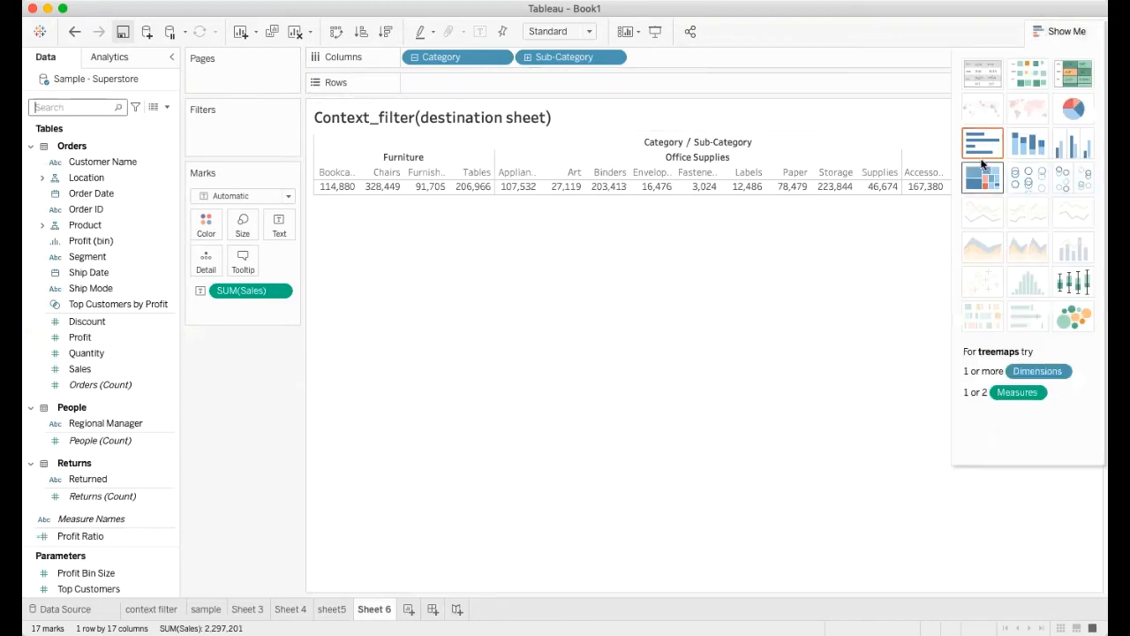
pyautogui.click(982, 143)
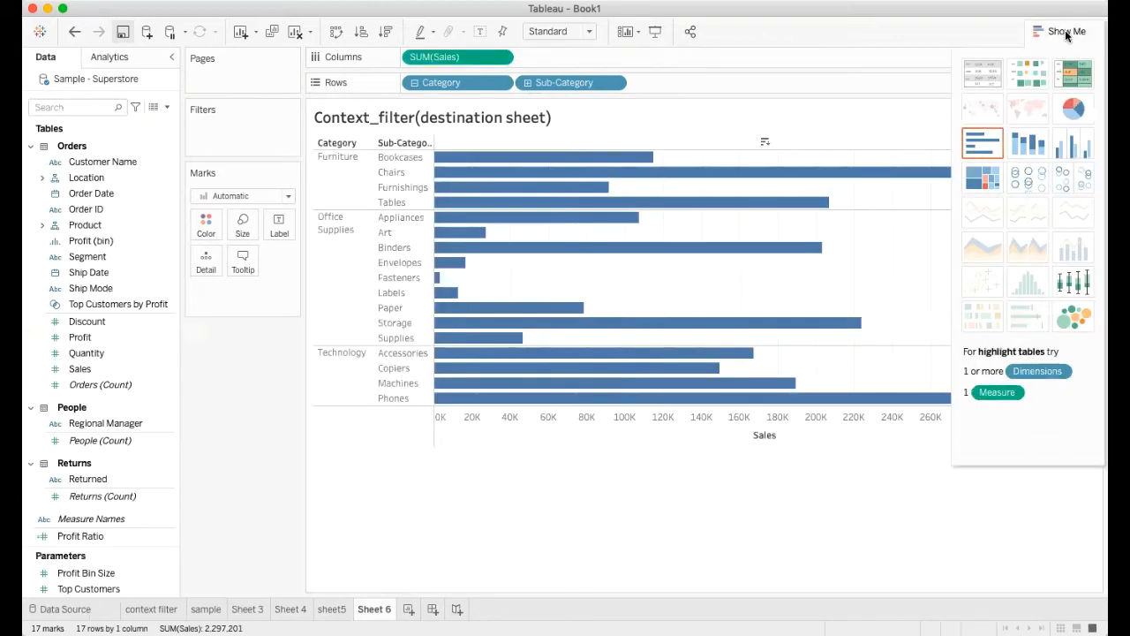
pyautogui.click(1065, 31)
pyautogui.click(336, 33)
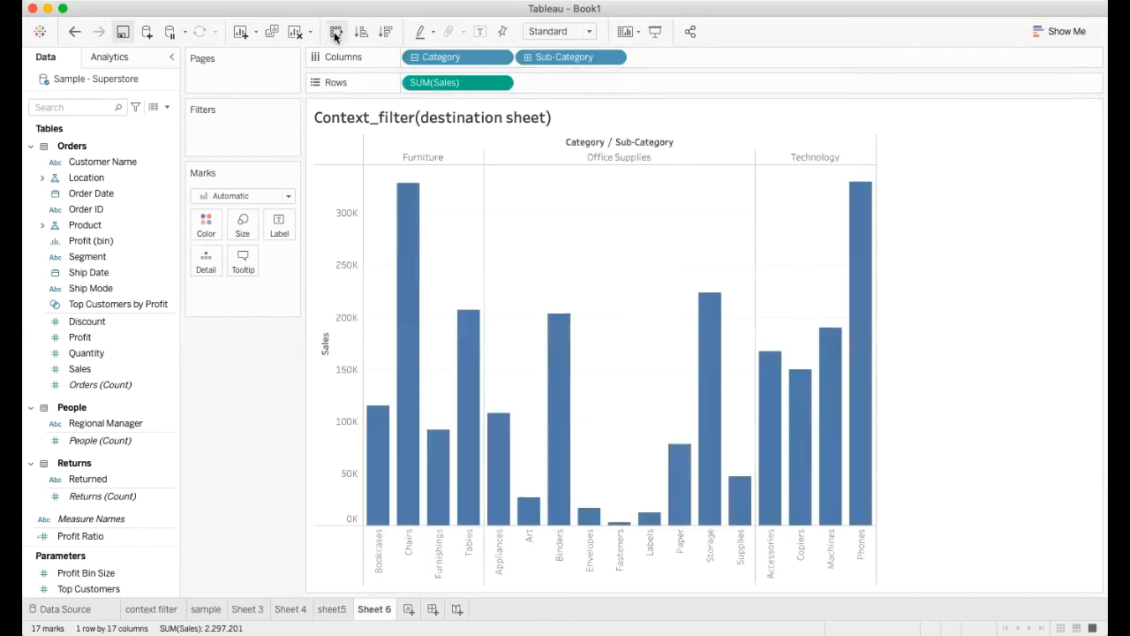
# Step: Show sales value labels on the Sheet 6 bars and color the bars by Category
pyautogui.click(479, 33)
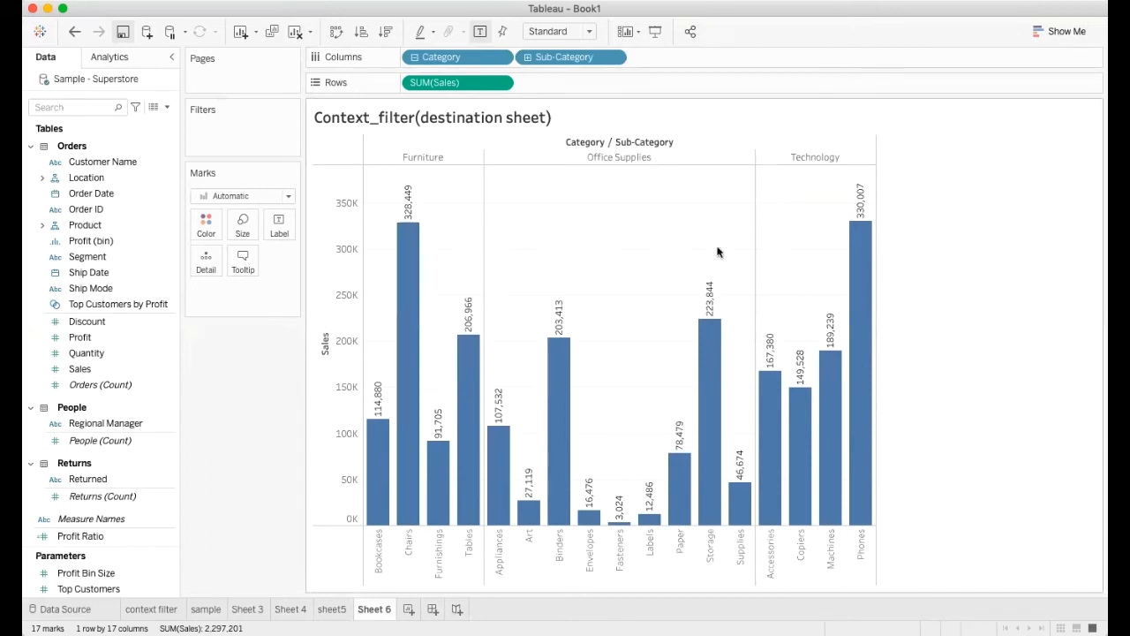
pyautogui.click(88, 107)
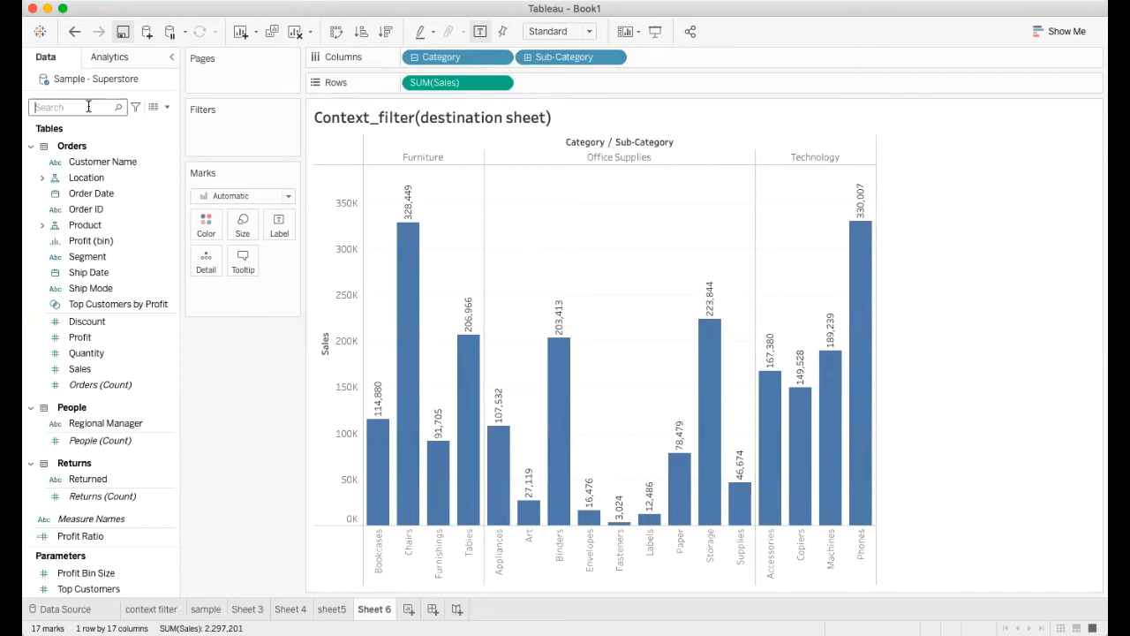
pyautogui.write('cate')
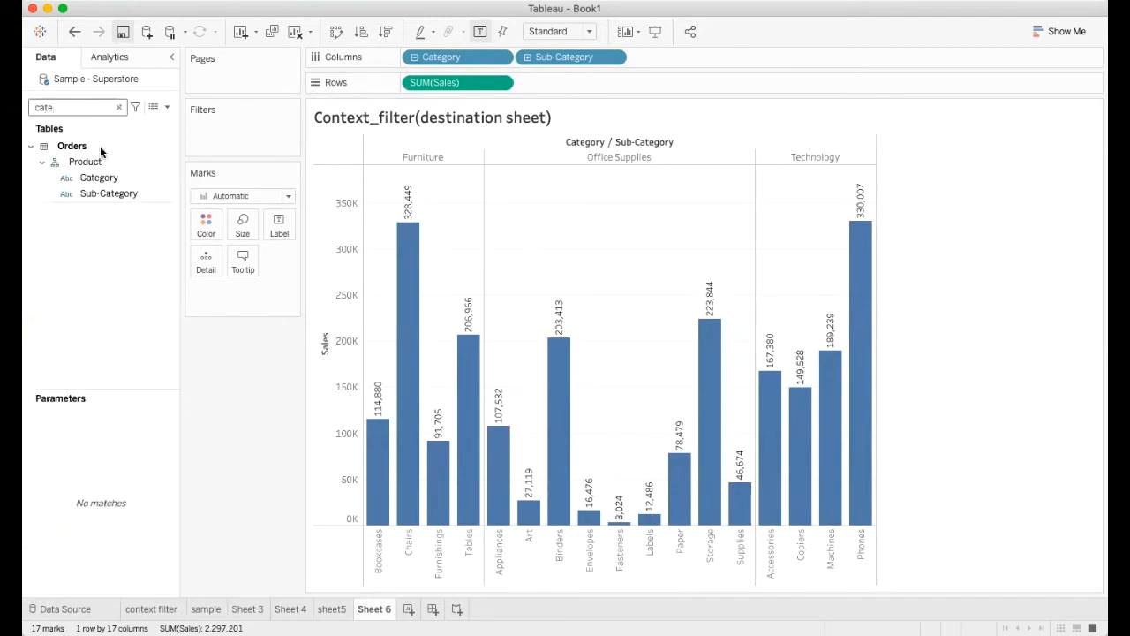
pyautogui.click(100, 178)
pyautogui.moveTo(100, 178); pyautogui.dragTo(206, 226)
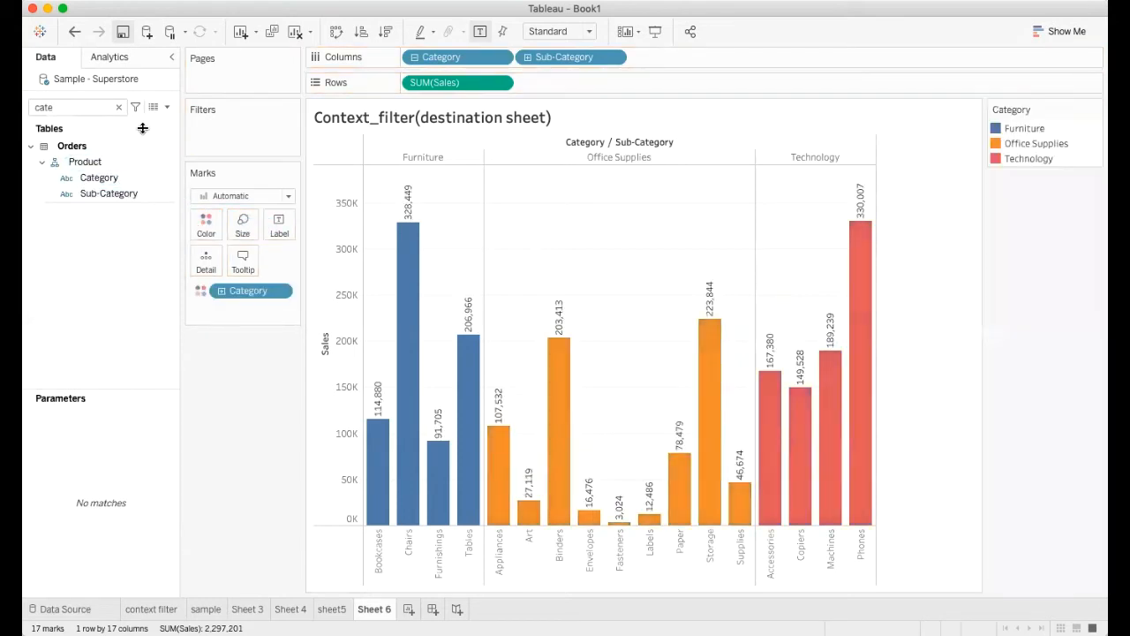
pyautogui.click(118, 107)
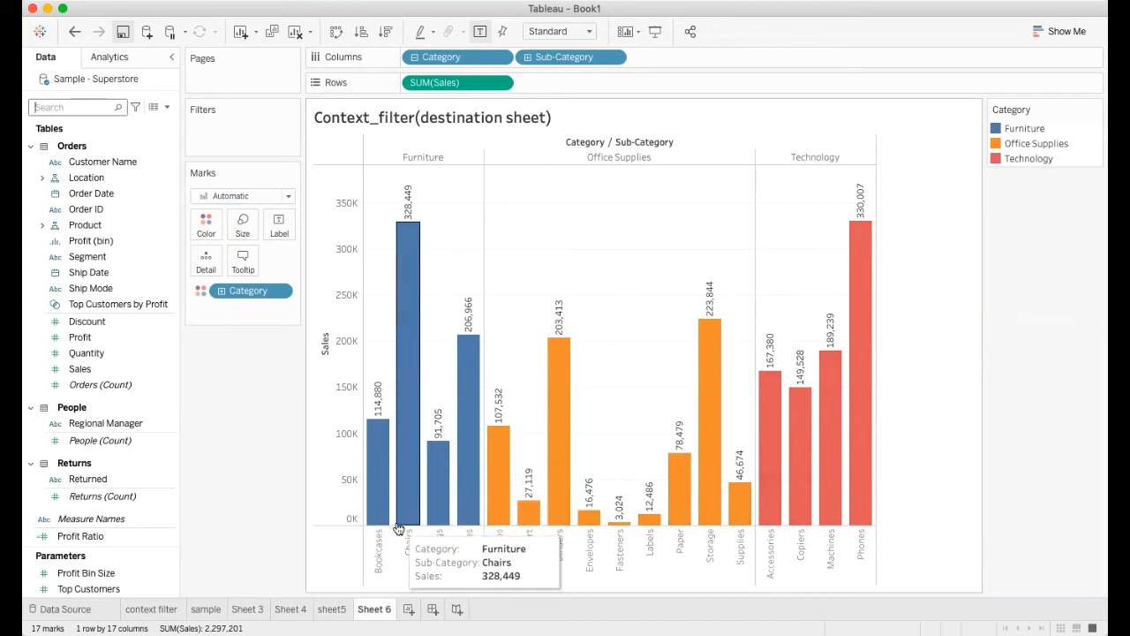
# Step: Compare the category sales chart in sheet5 with the sub-category sales chart in Sheet 6
pyautogui.click(340, 610)
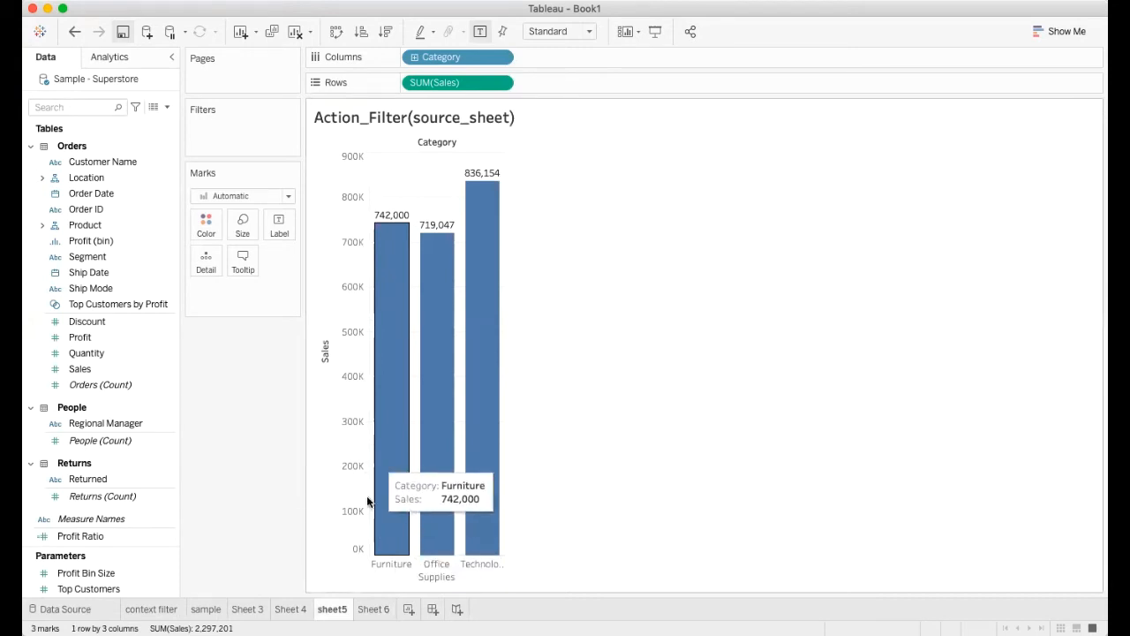
pyautogui.click(374, 609)
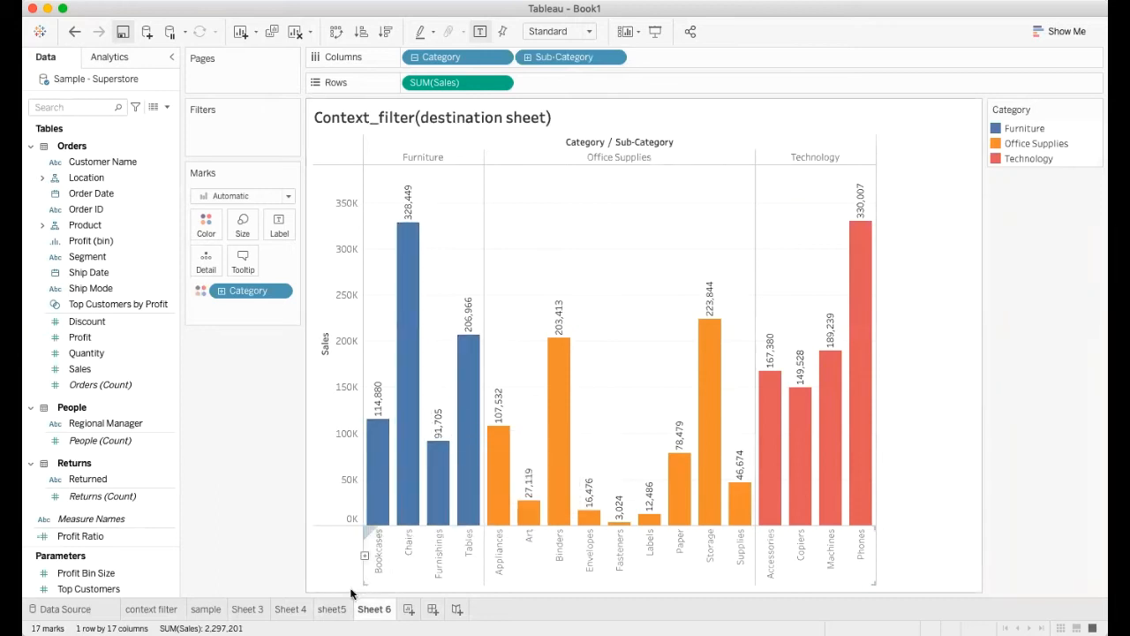
pyautogui.click(333, 609)
pyautogui.moveTo(398, 434)
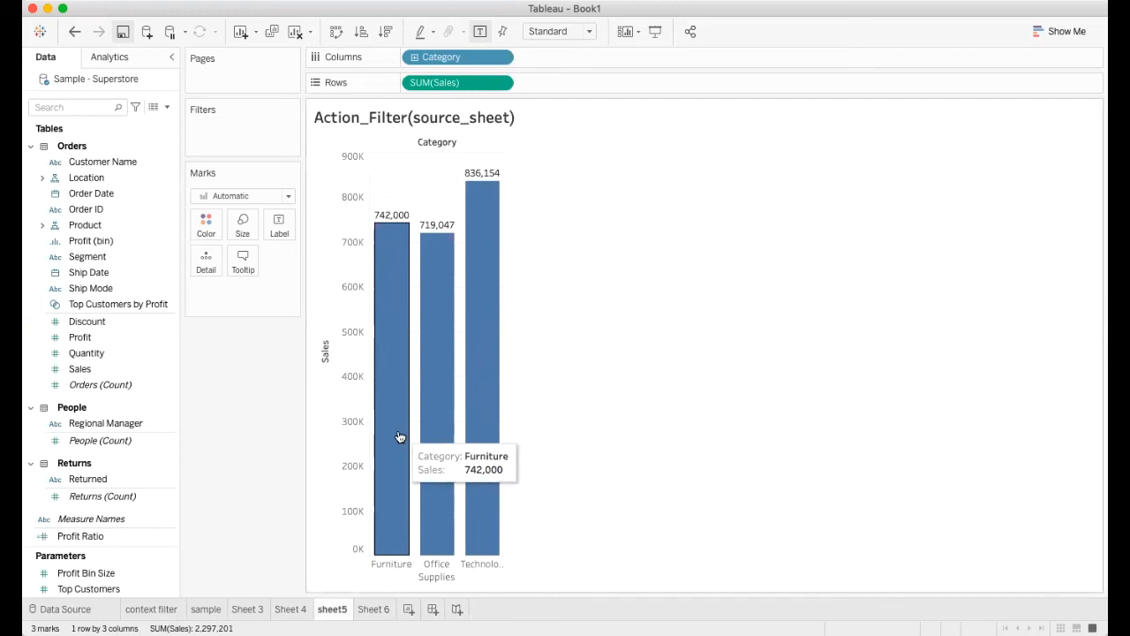
pyautogui.click(374, 609)
pyautogui.moveTo(460, 464)
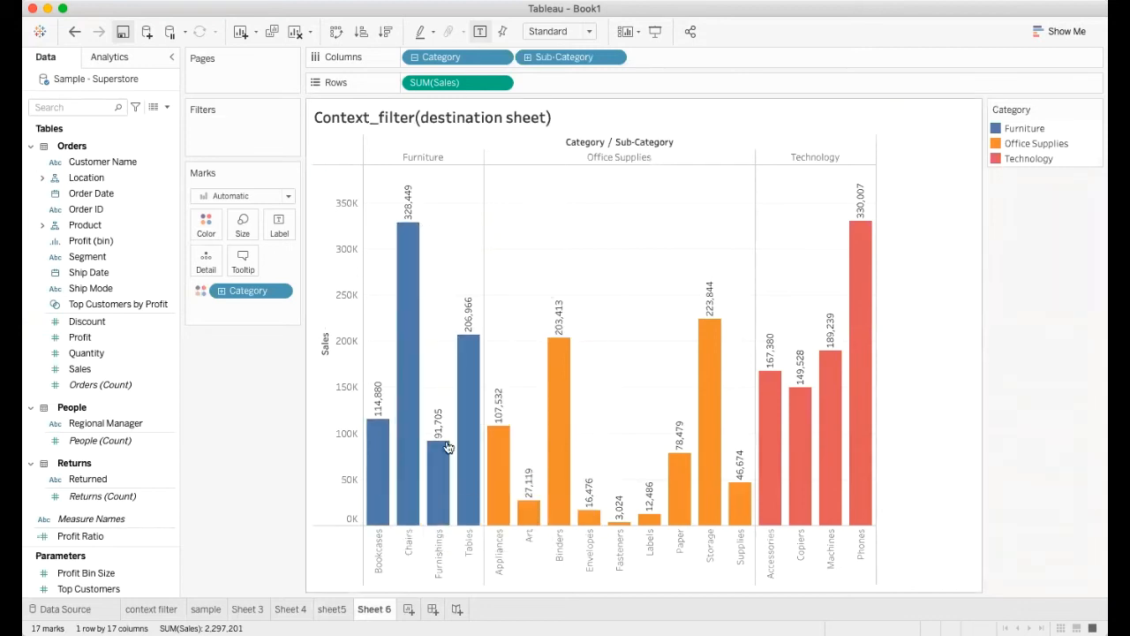
# Step: Add a filter action from the sheet5 worksheet and leave only sheet5 selected as its source sheet
pyautogui.moveTo(400, 413)
pyautogui.click(331, 609)
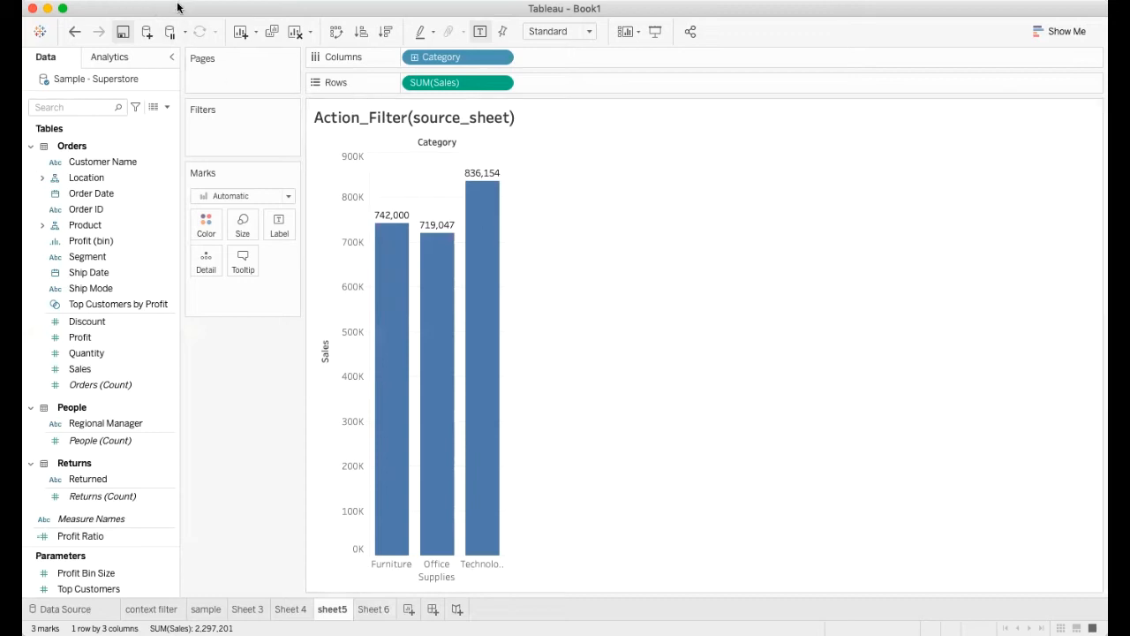
pyautogui.click(212, 11)
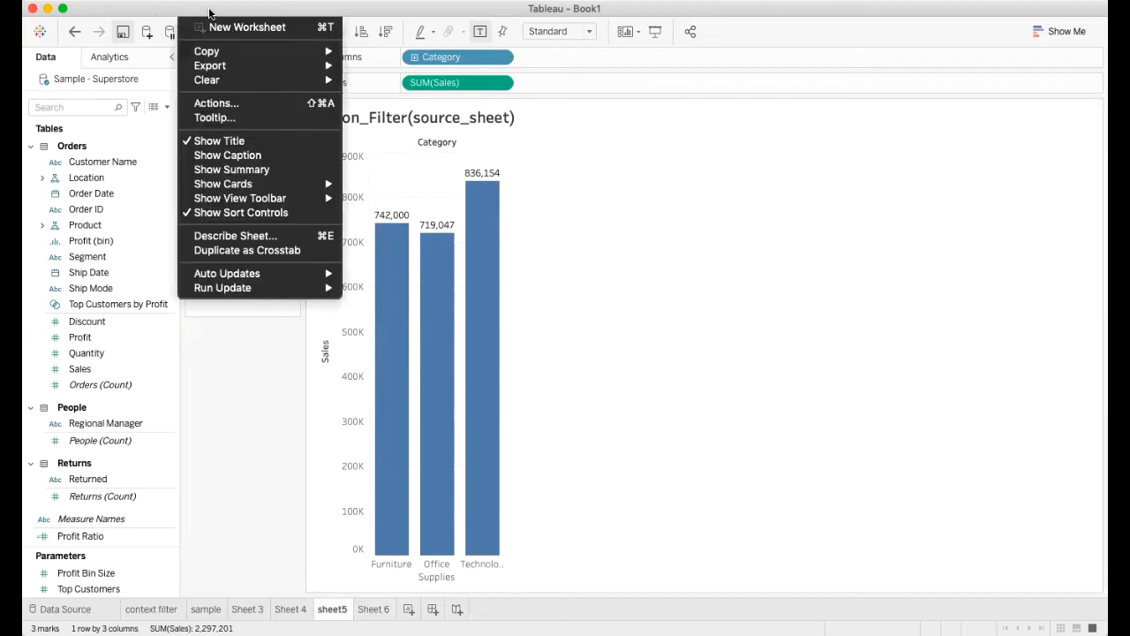
pyautogui.click(209, 104)
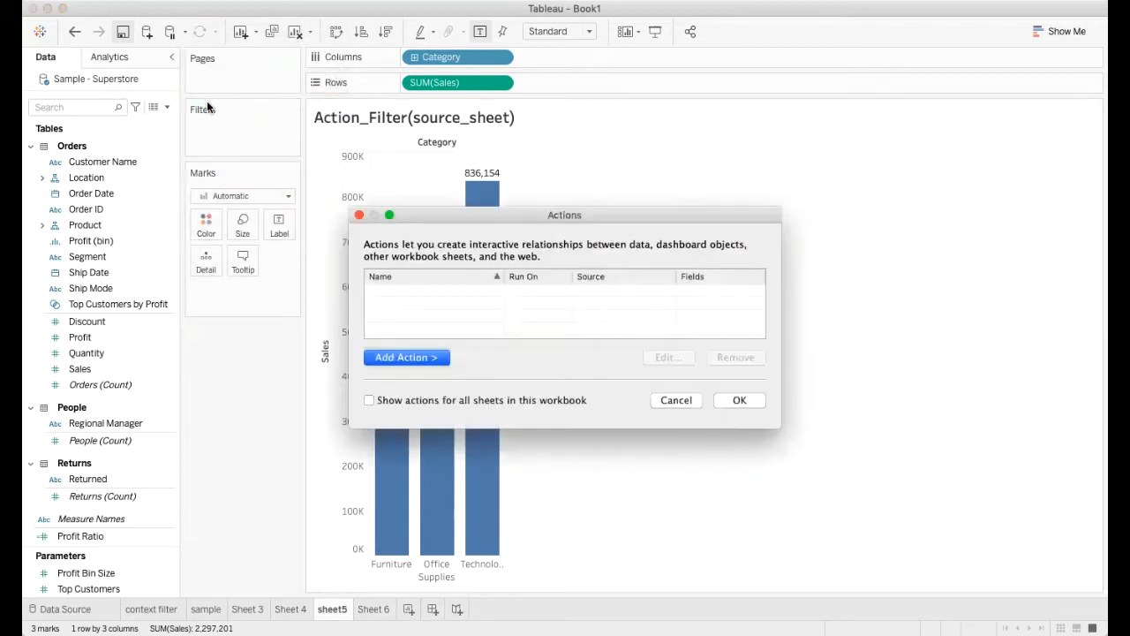
pyautogui.click(409, 357)
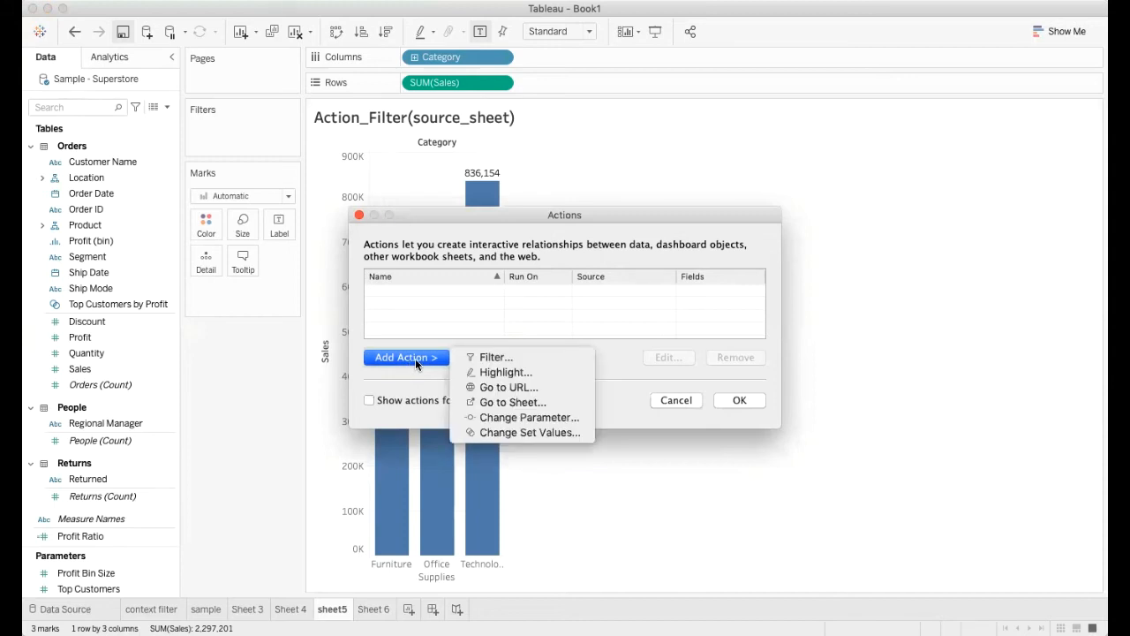
pyautogui.click(492, 357)
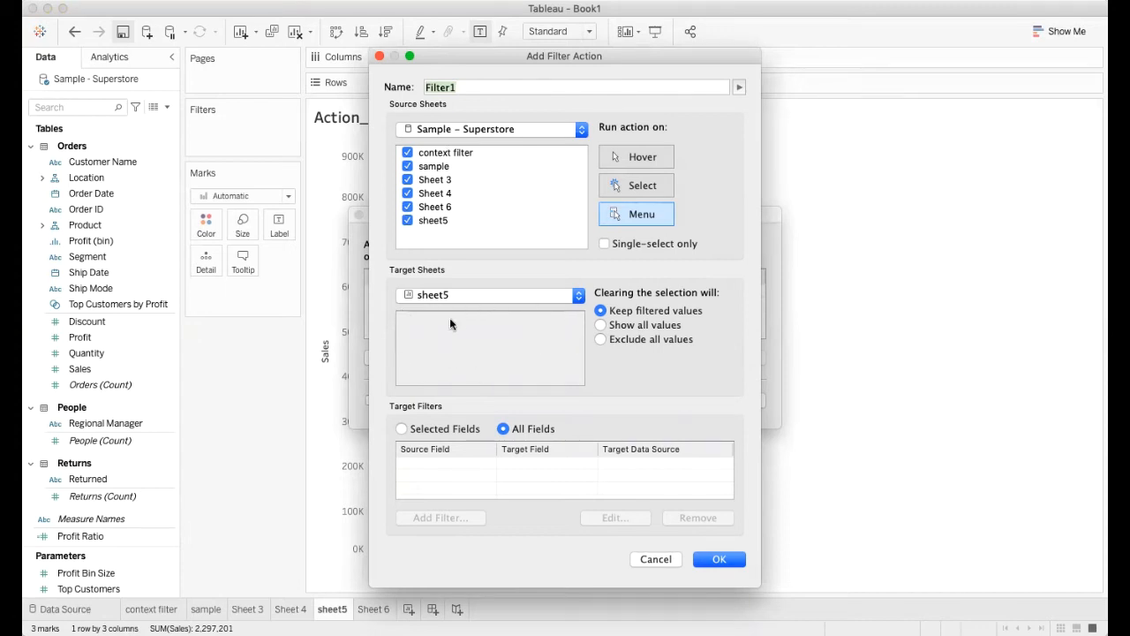
pyautogui.click(406, 219)
pyautogui.click(407, 152)
pyautogui.click(407, 166)
pyautogui.click(407, 180)
pyautogui.click(407, 193)
pyautogui.click(408, 219)
pyautogui.click(408, 207)
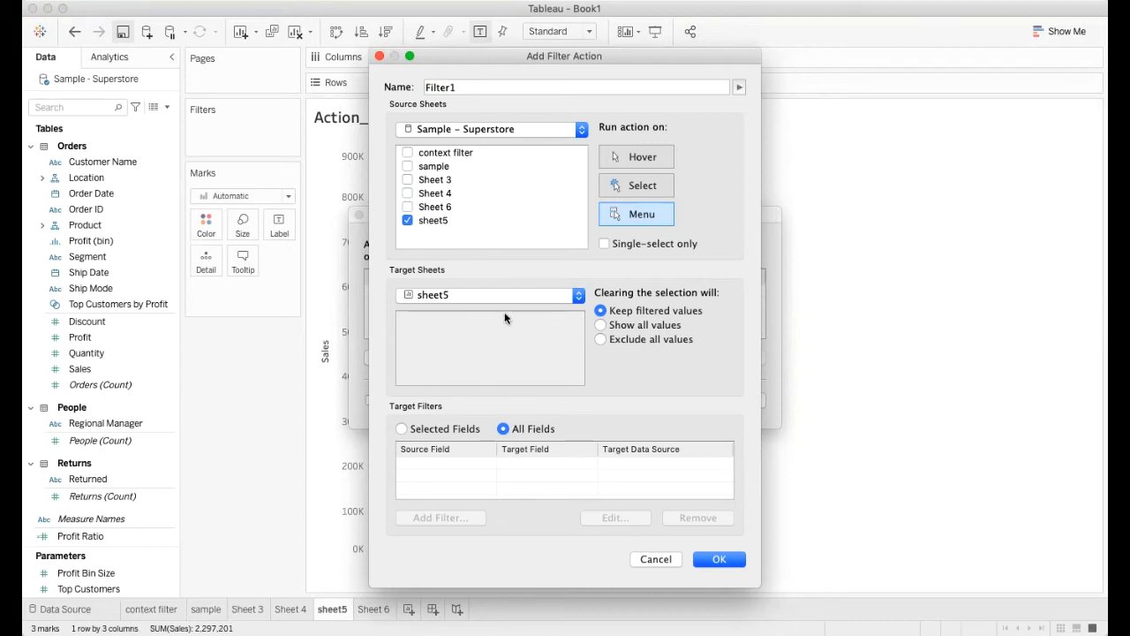
# Step: Target the filter action at Sheet 6, run it on Select with all values shown when the selection is cleared, and save it
pyautogui.click(577, 296)
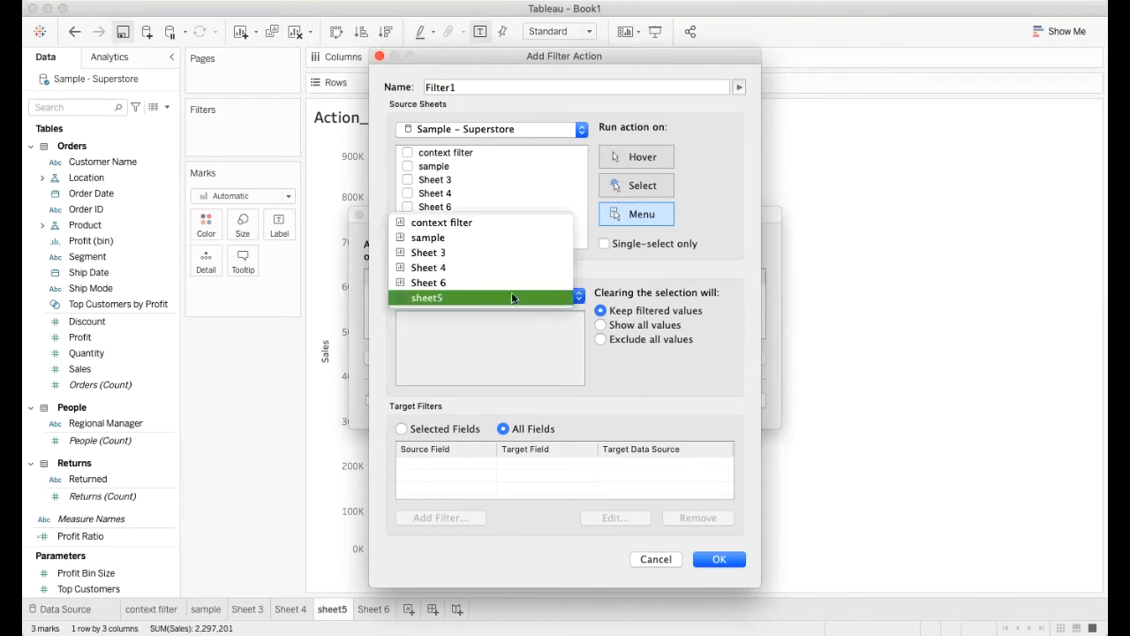
pyautogui.click(499, 285)
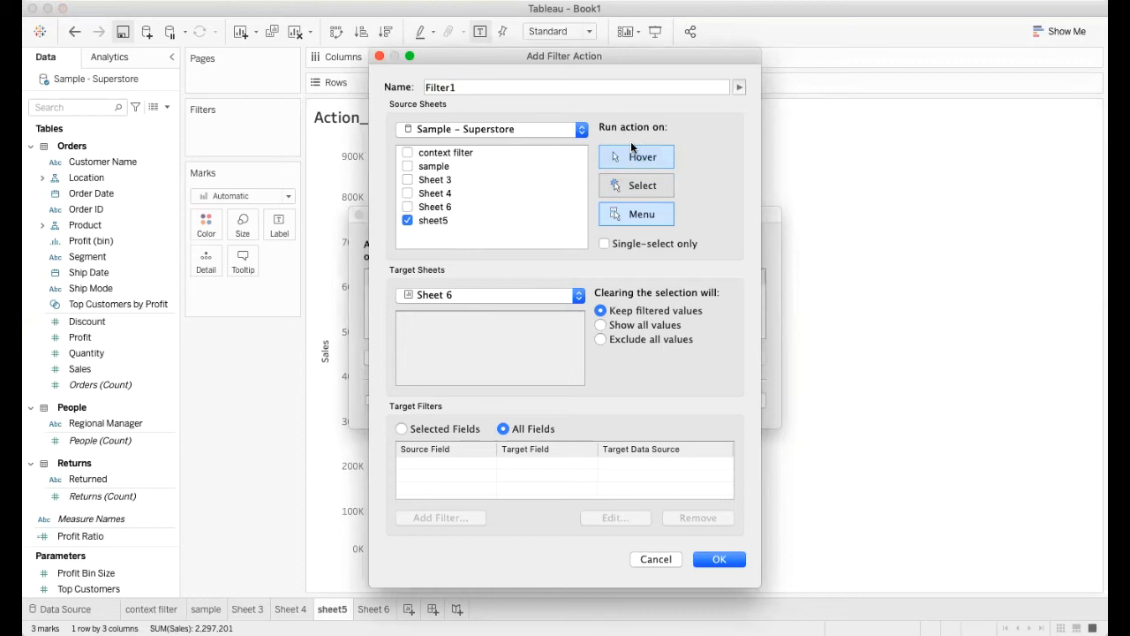
pyautogui.click(632, 190)
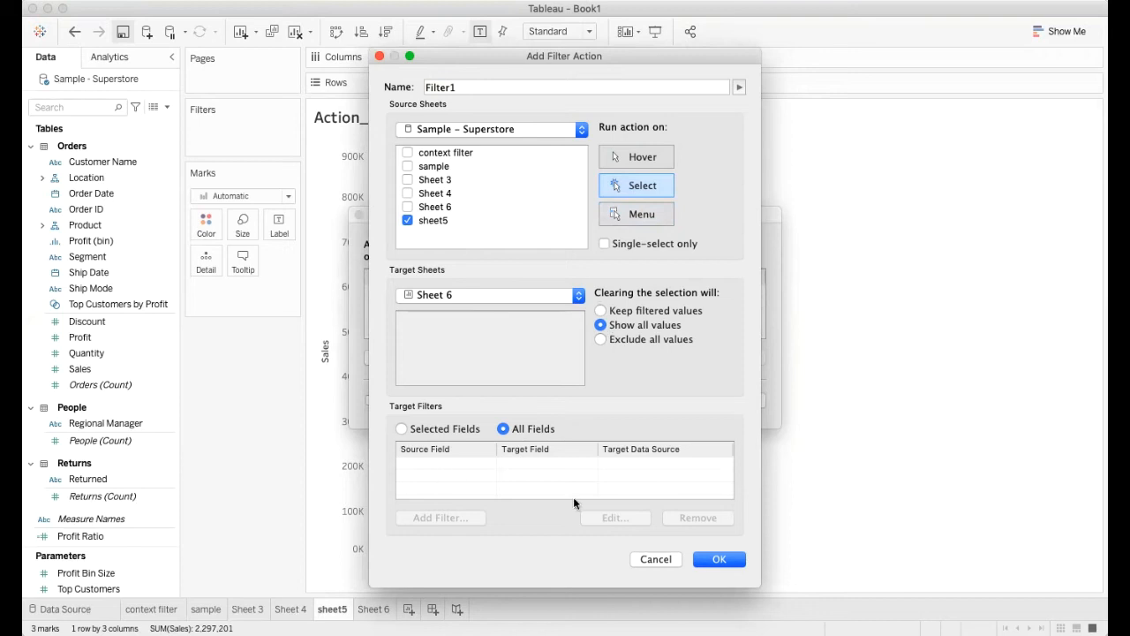
pyautogui.click(715, 560)
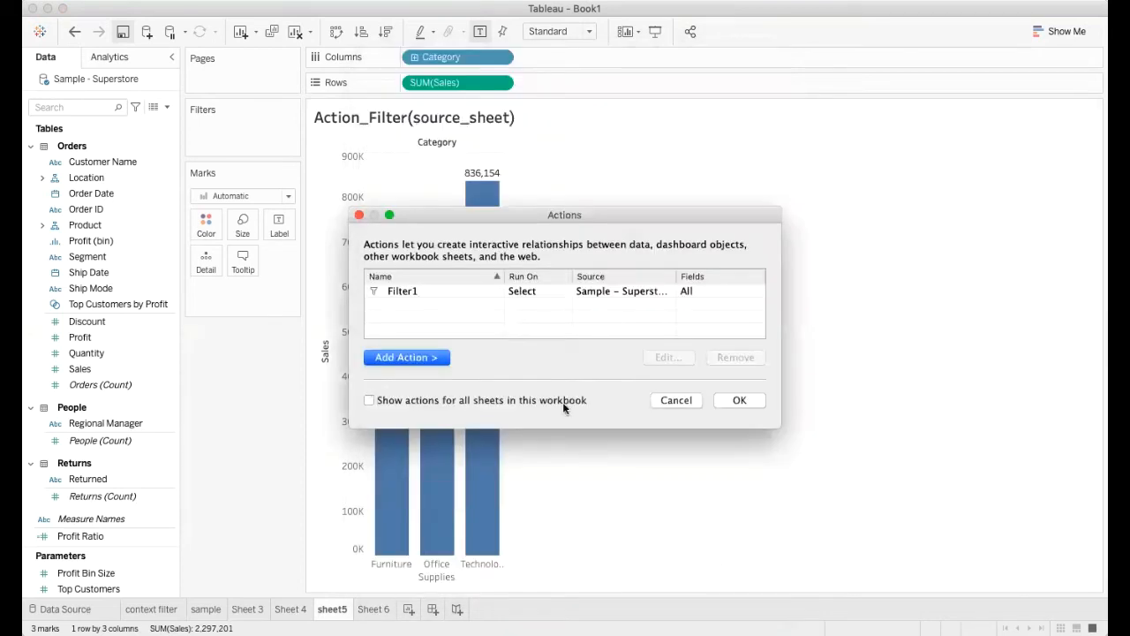
pyautogui.click(730, 401)
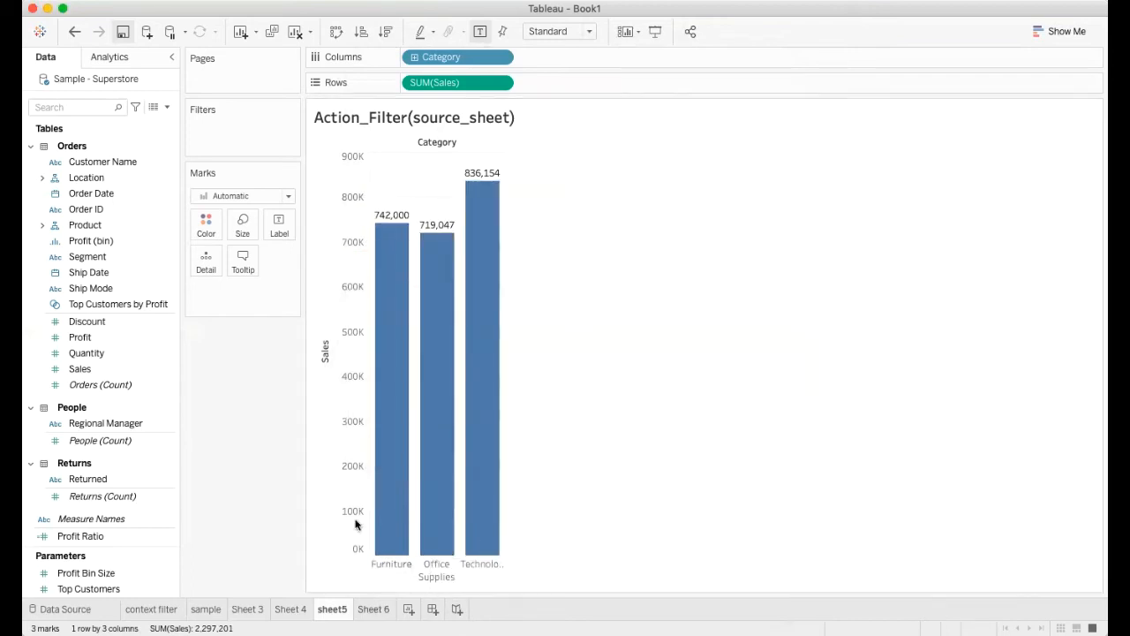
# Step: Test the filter action with the Furniture bar in sheet5, then return to the source sheet and clear the selection
pyautogui.moveTo(386, 299)
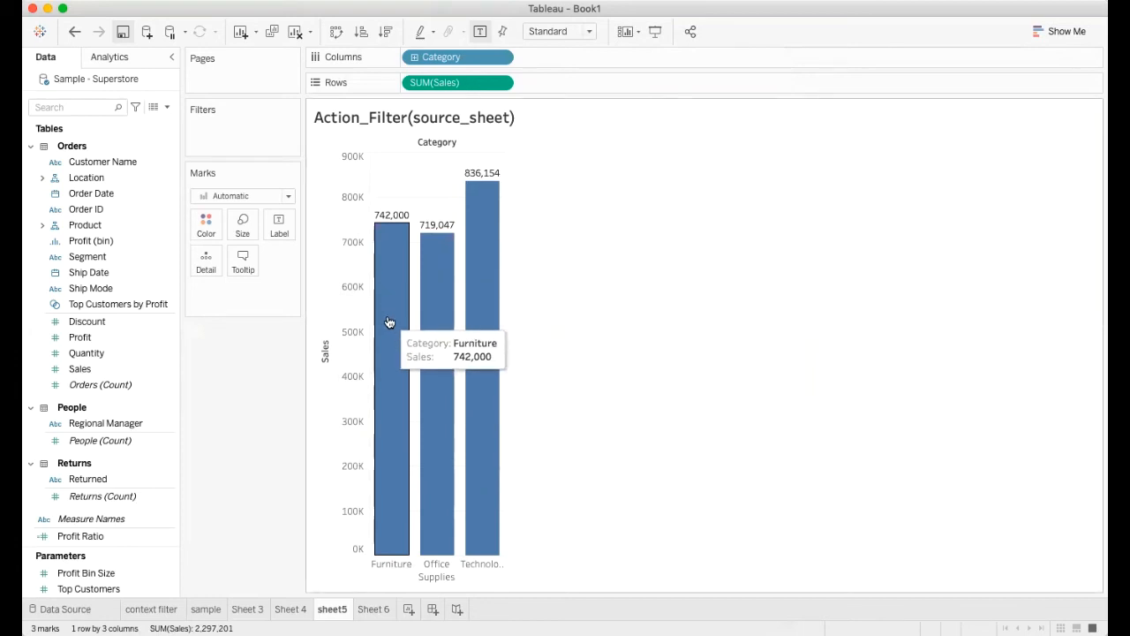
pyautogui.click(389, 323)
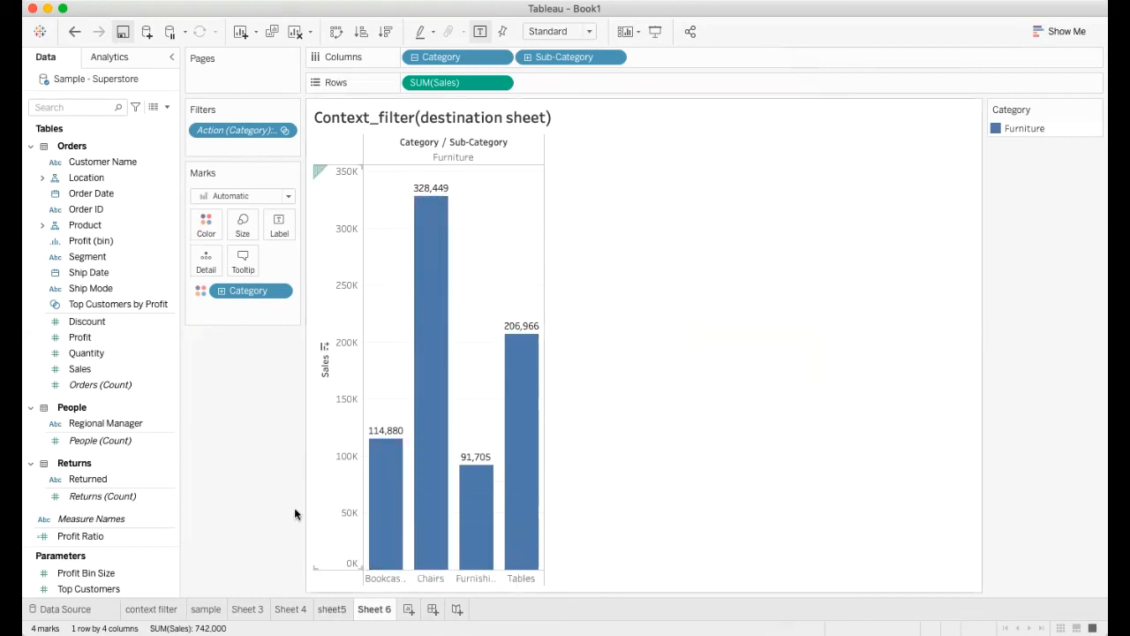
pyautogui.click(340, 608)
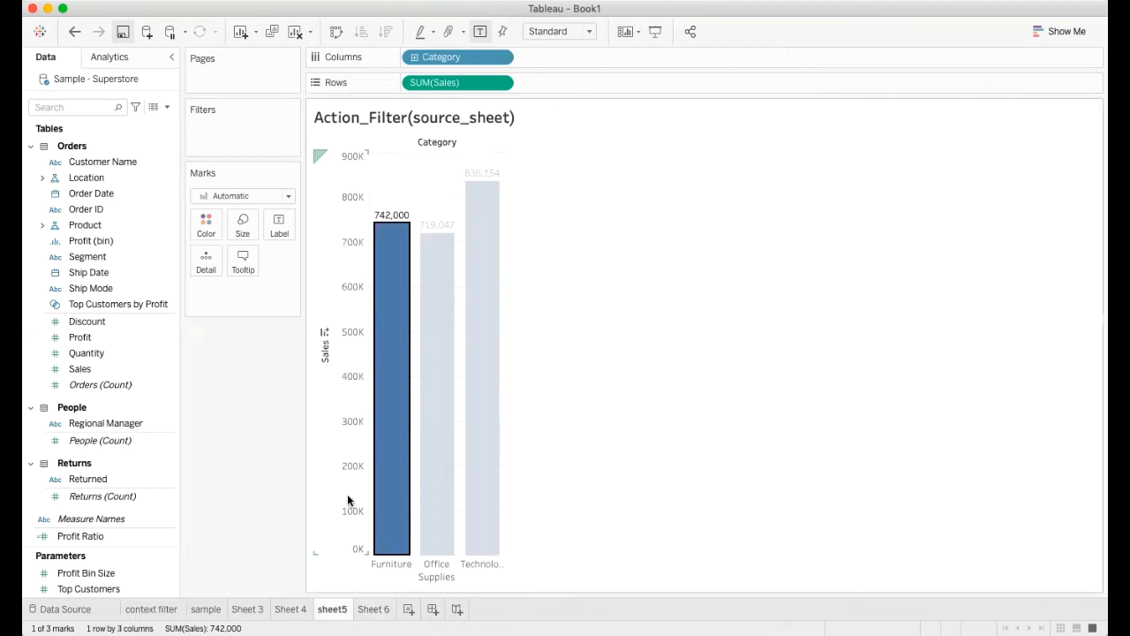
pyautogui.press('Escape')
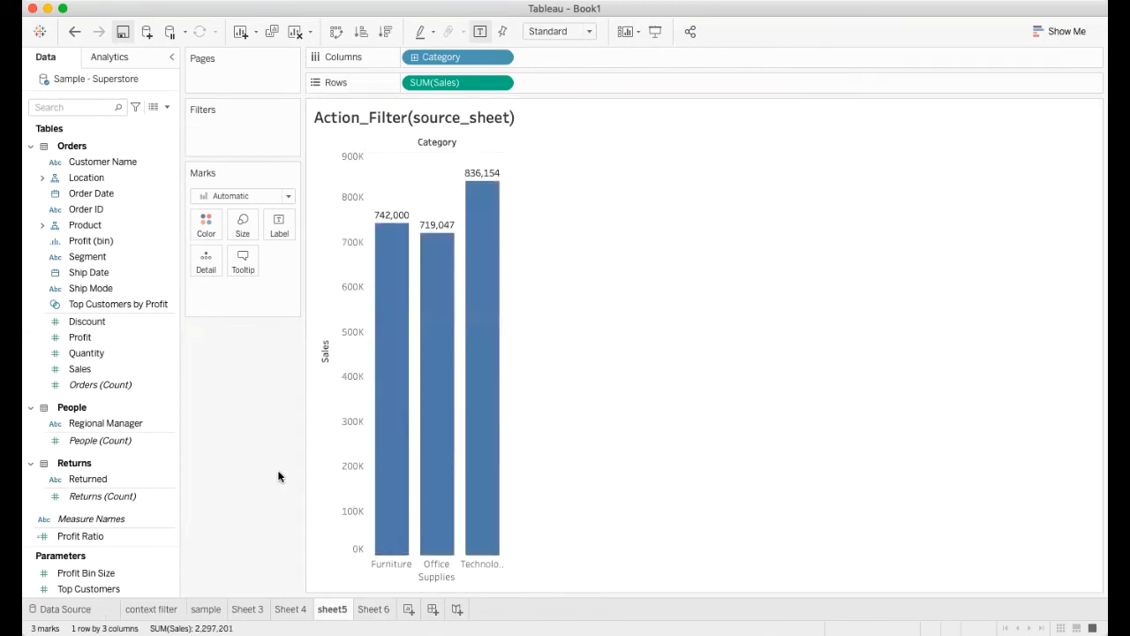
# Step: Test the filter action with the Office Supplies bar, examine the filtered Sheet 6, and clear the selection back in sheet5
pyautogui.moveTo(440, 342)
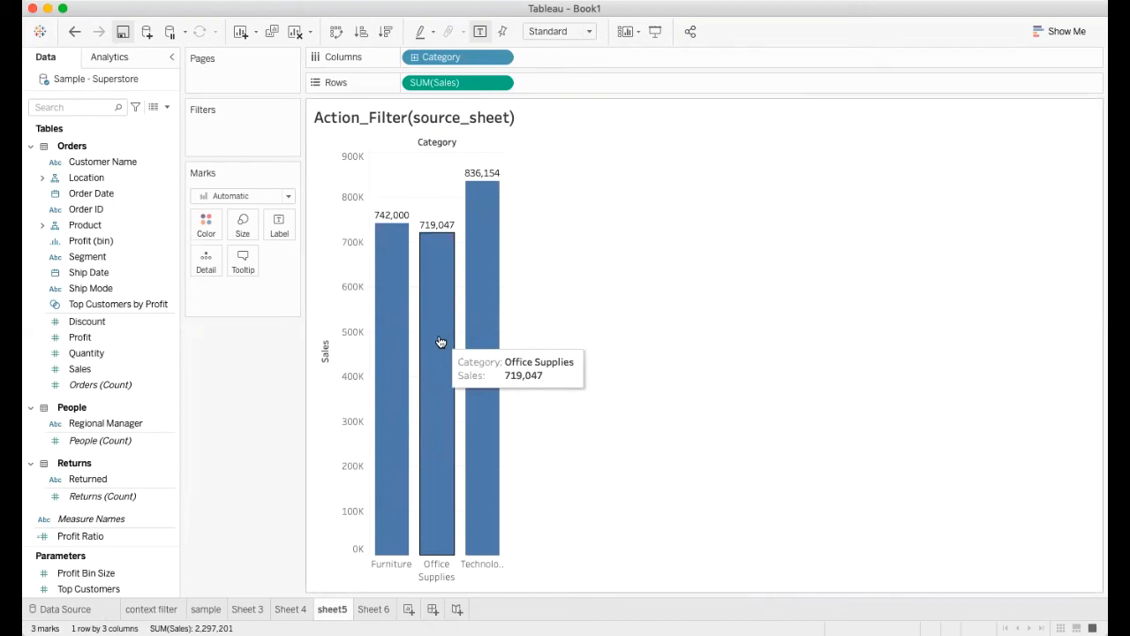
pyautogui.click(441, 342)
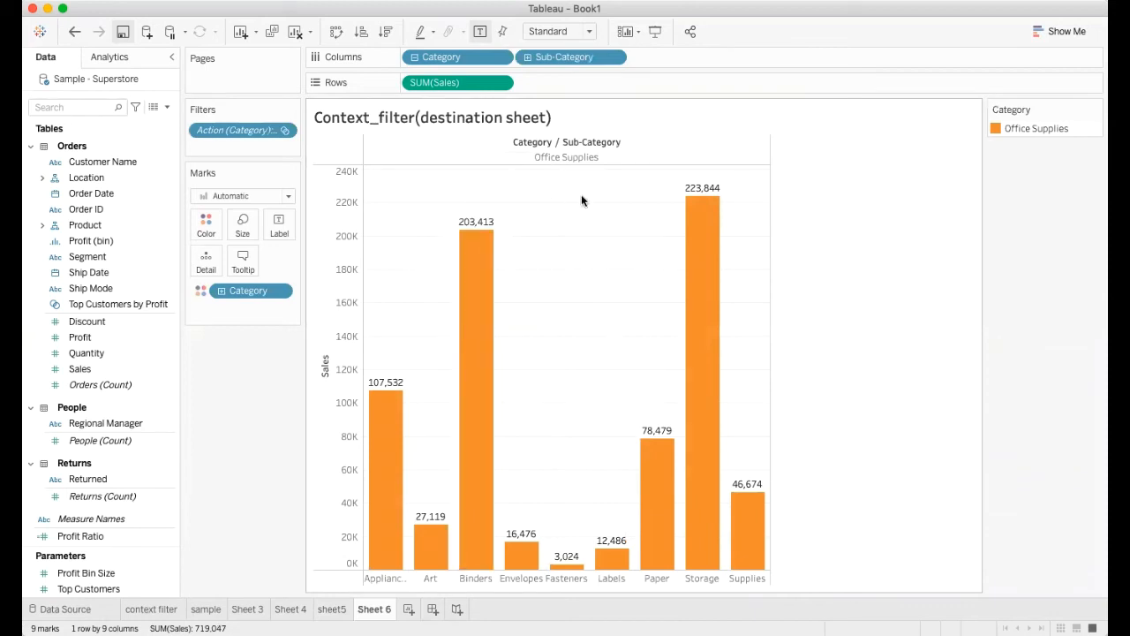
pyautogui.moveTo(729, 253)
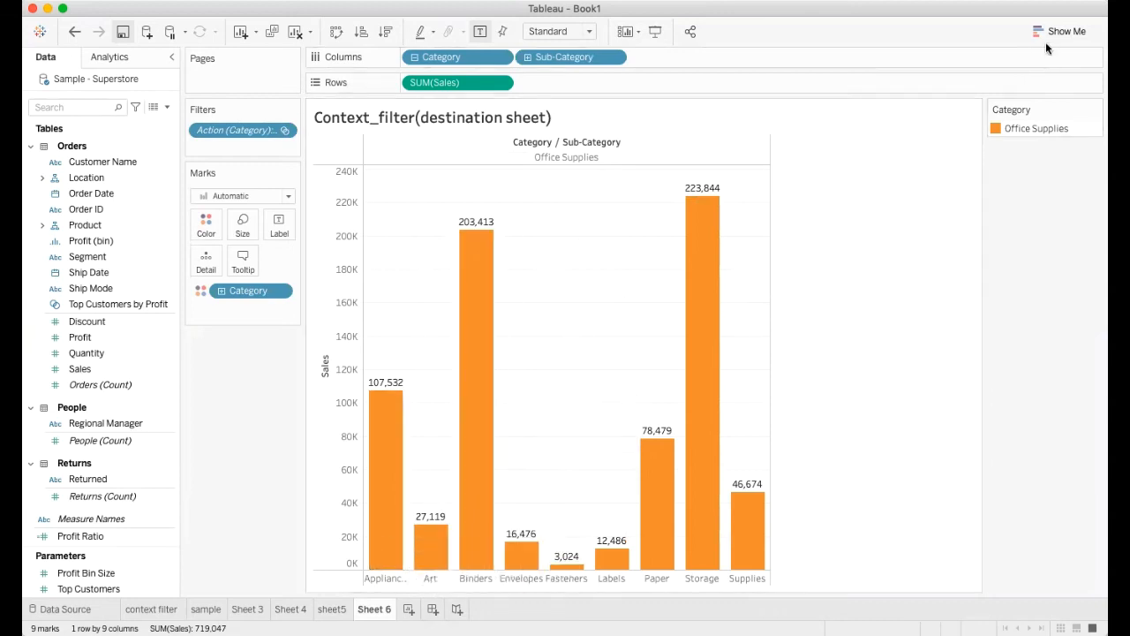
pyautogui.click(334, 611)
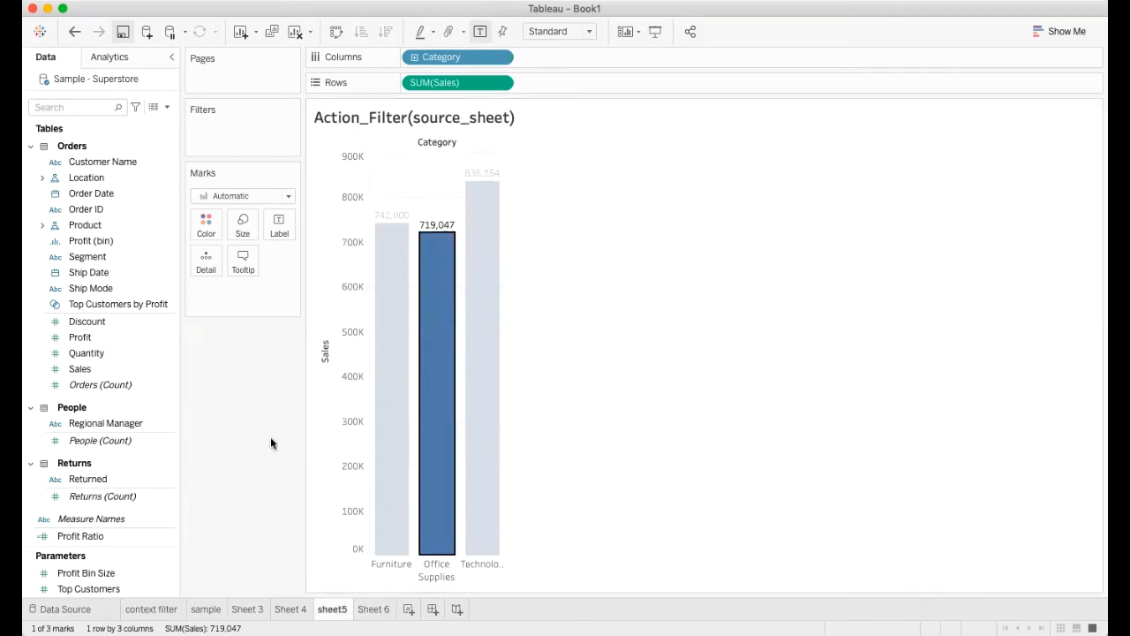
pyautogui.press('Escape')
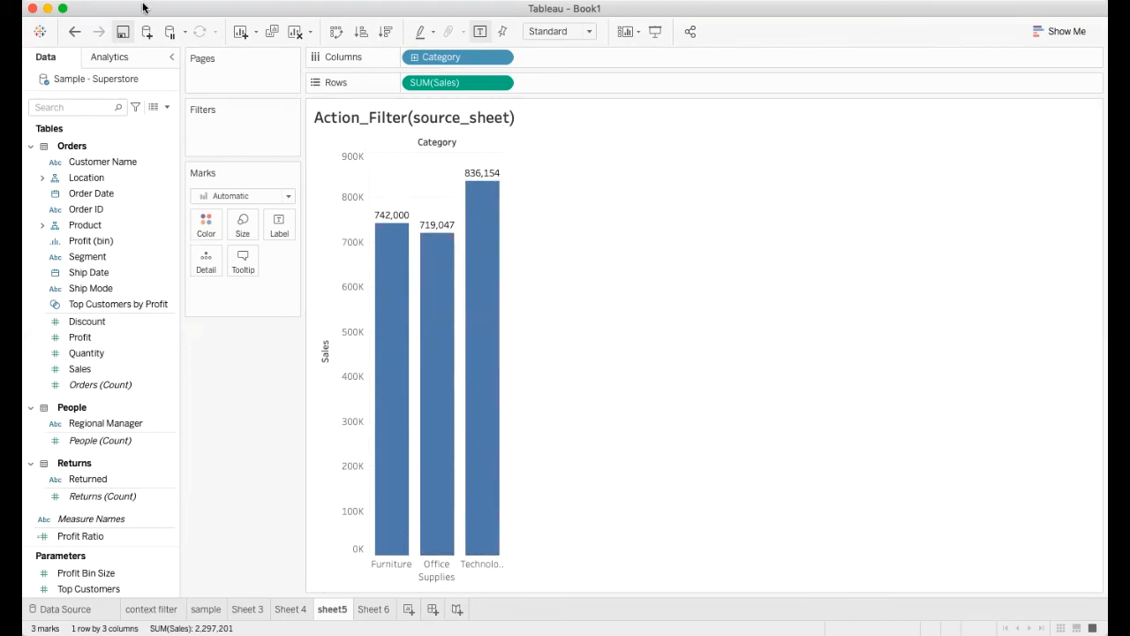
# Step: Edit the Filter1 action so it runs on Hover instead of Select, and save the change
pyautogui.click(204, 9)
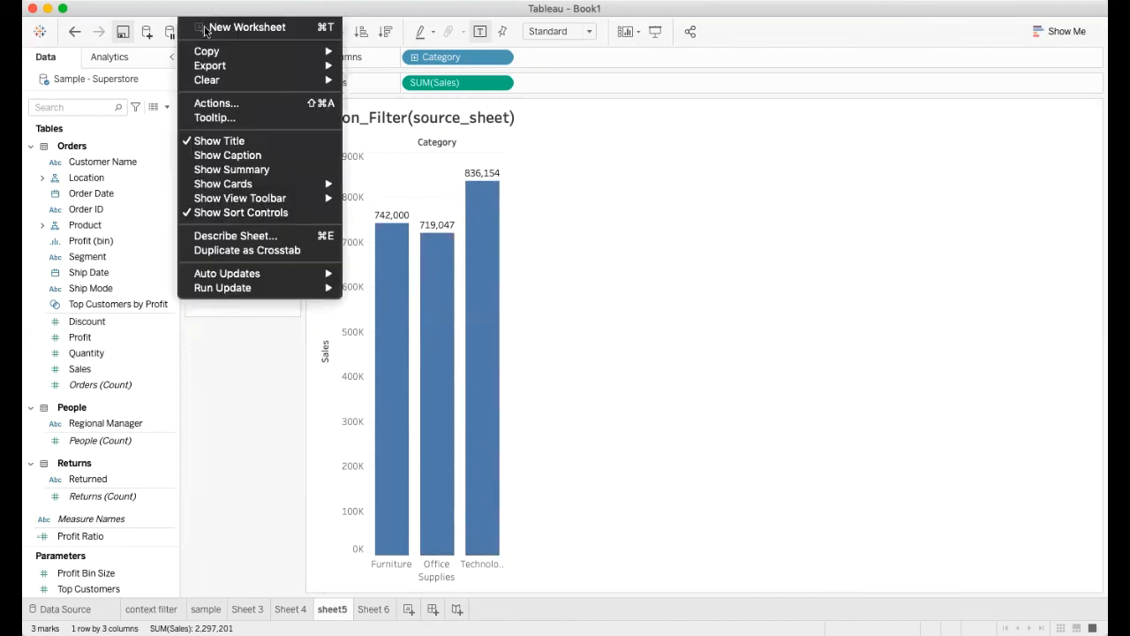
pyautogui.click(217, 104)
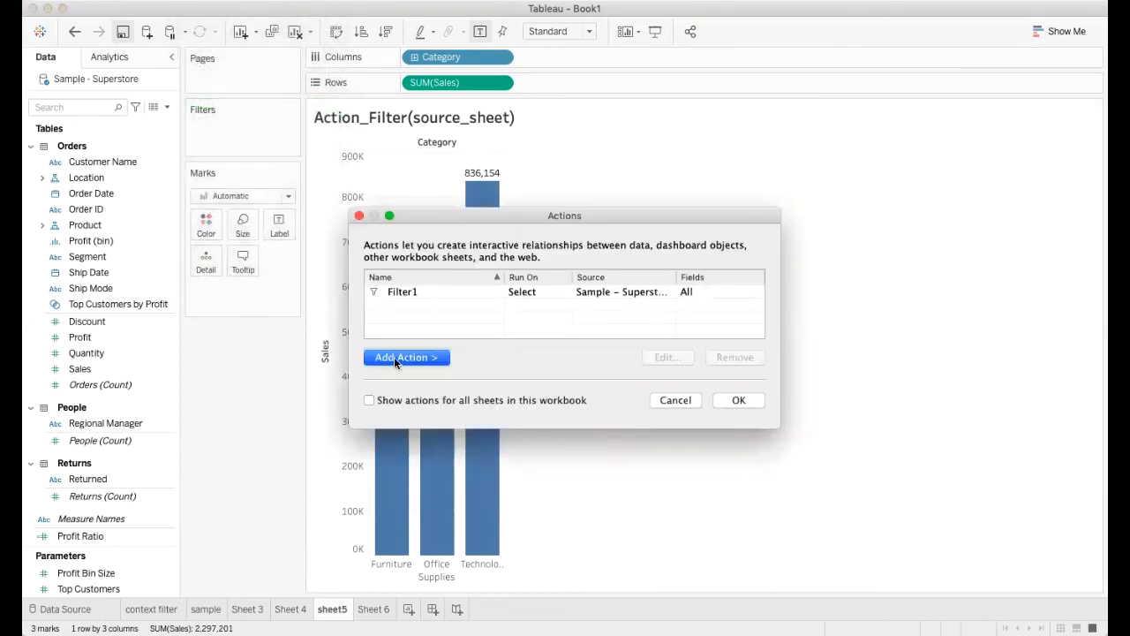
pyautogui.click(408, 292)
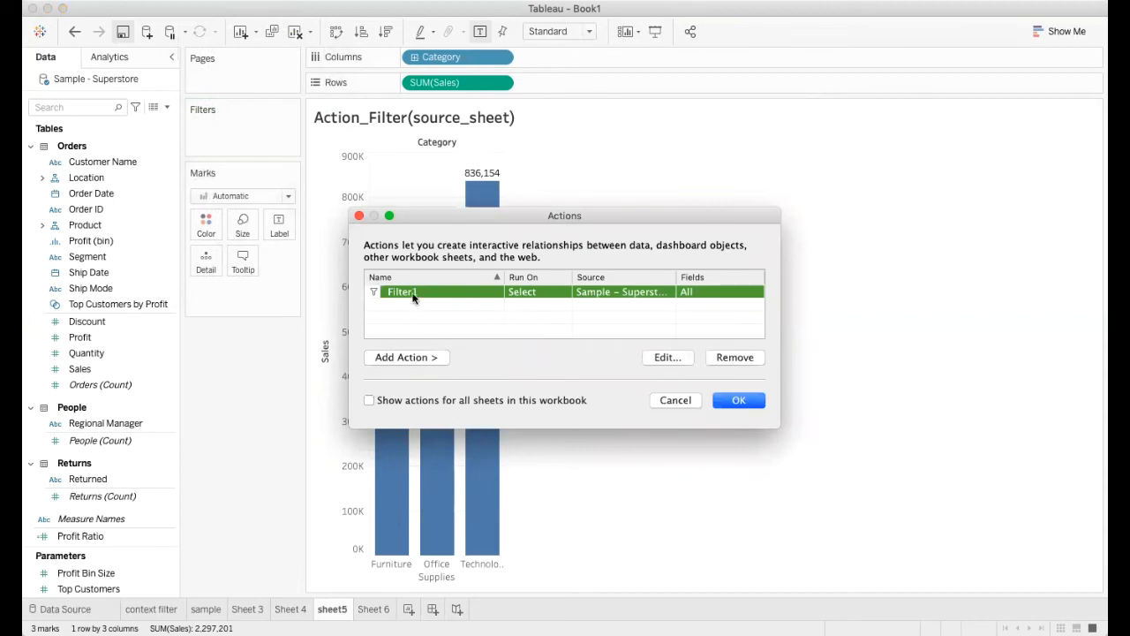
pyautogui.click(663, 358)
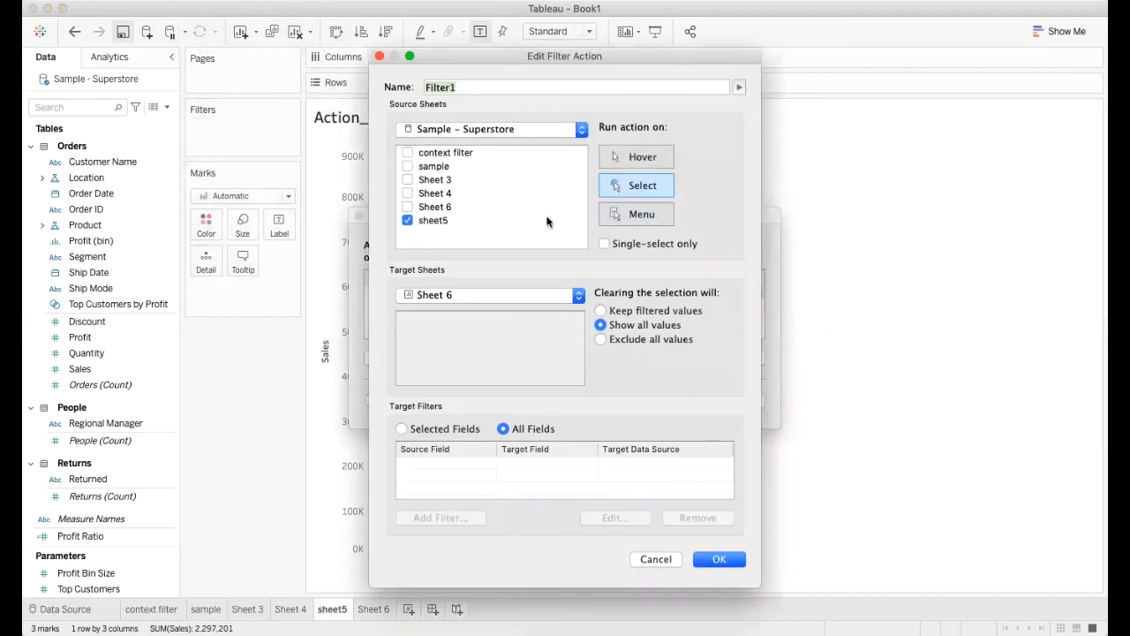
pyautogui.click(632, 158)
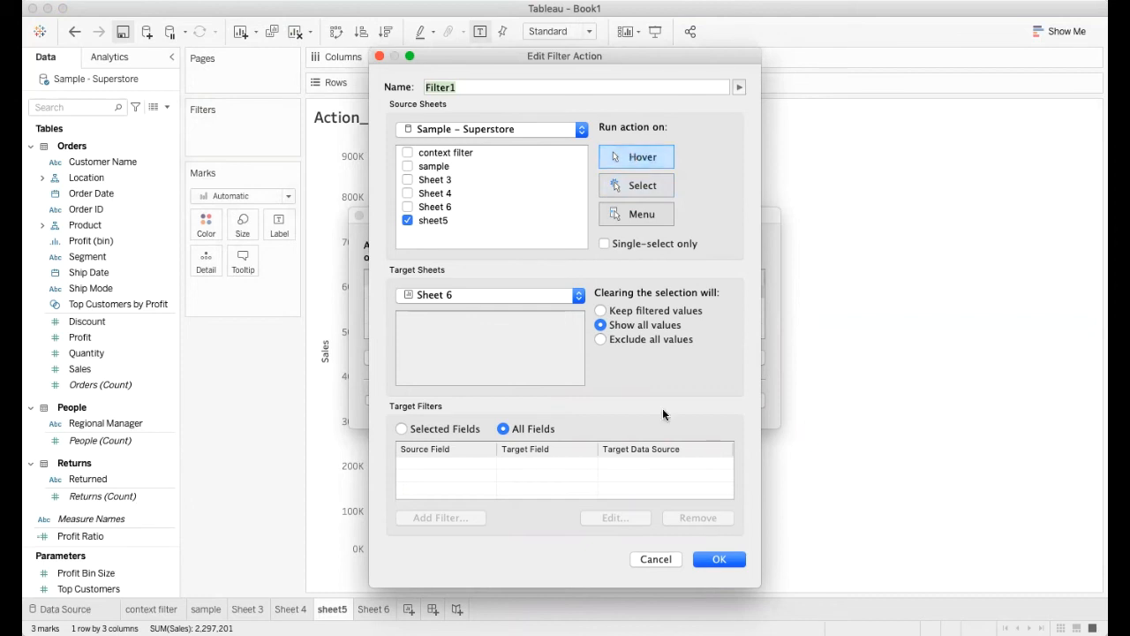
pyautogui.click(721, 560)
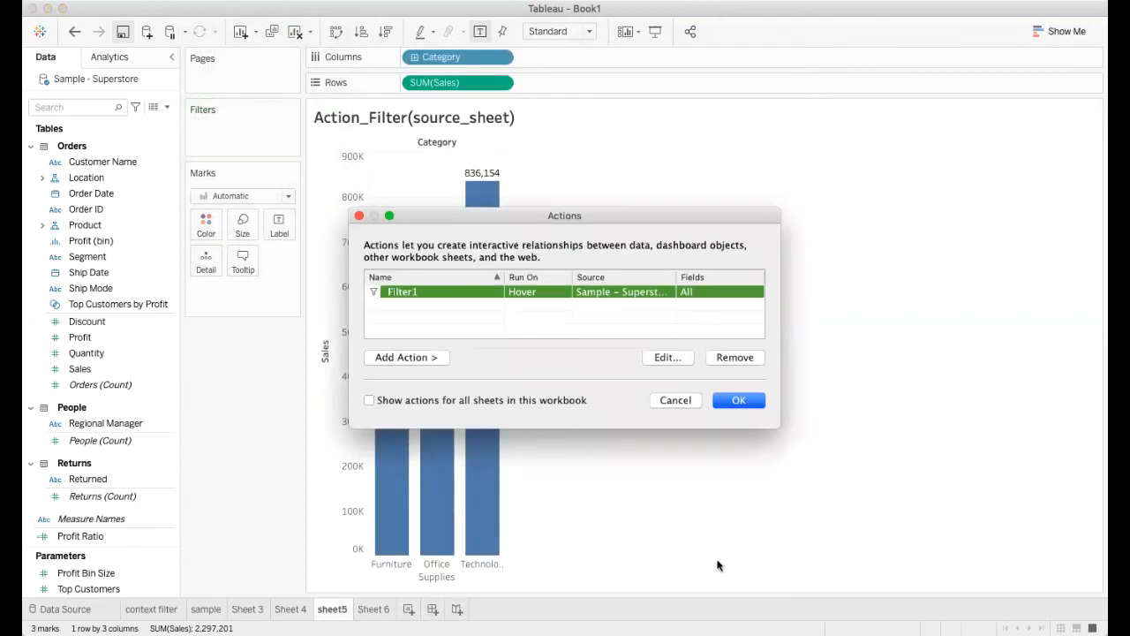
pyautogui.click(737, 403)
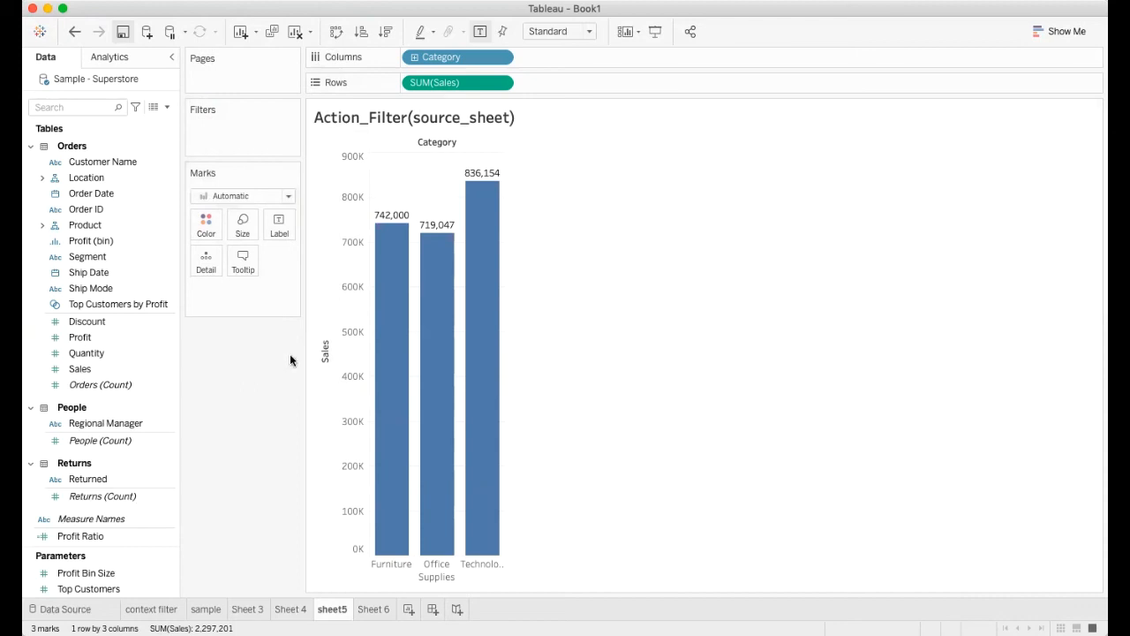
# Step: Test the Hover-triggered filter action with the Furniture, Office Supplies and Technology bars, returning from Sheet 6 to sheet5 after each
pyautogui.click(379, 332)
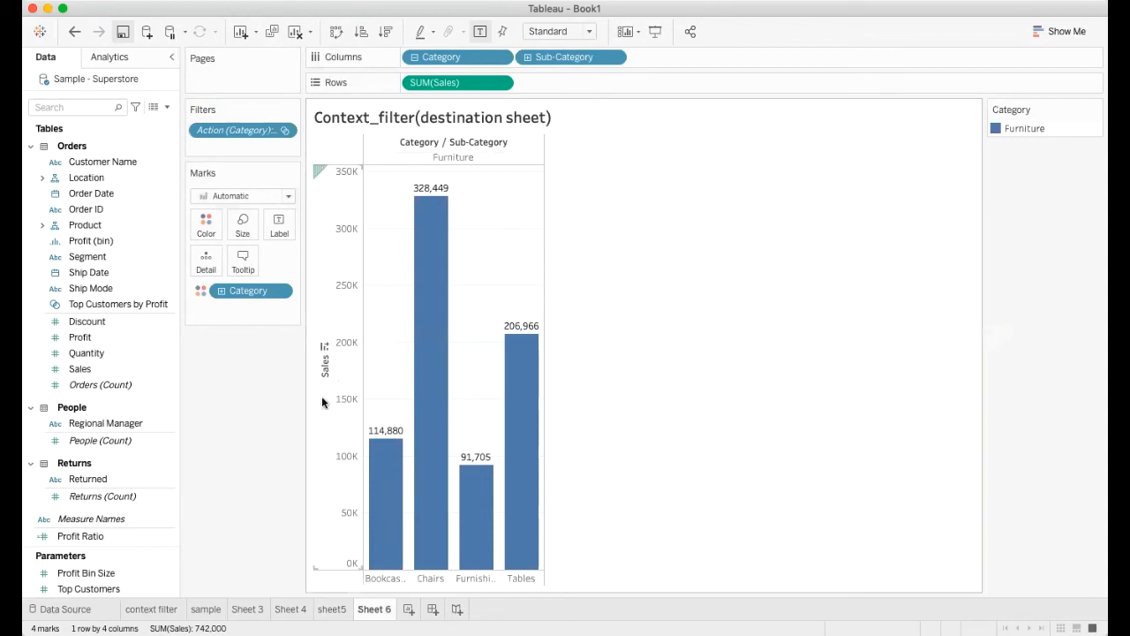
pyautogui.click(332, 609)
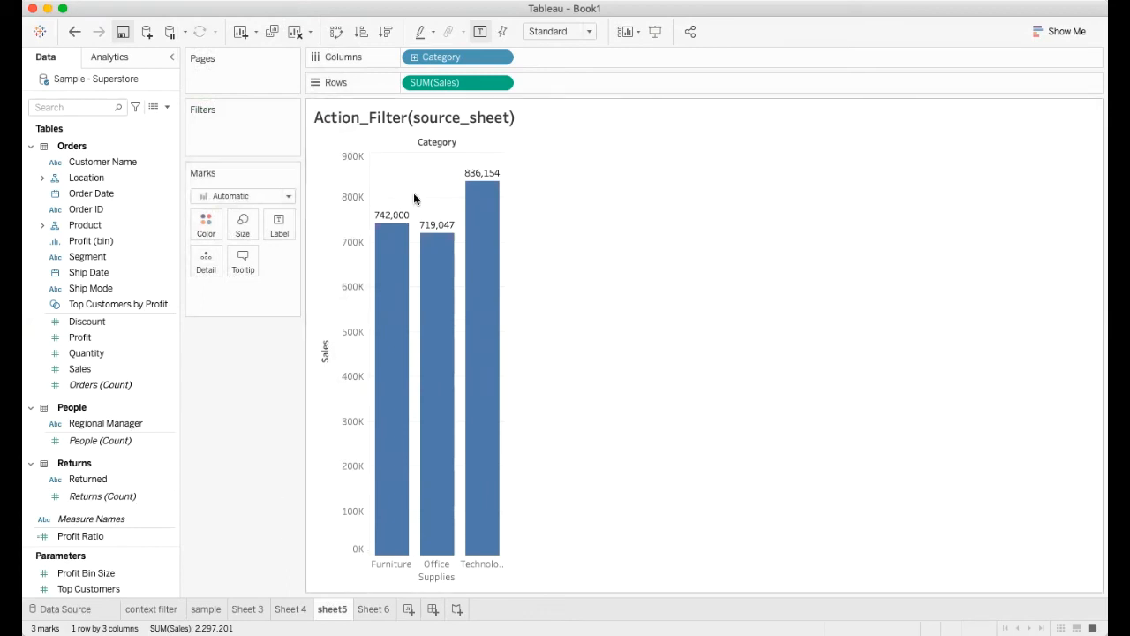
pyautogui.click(436, 252)
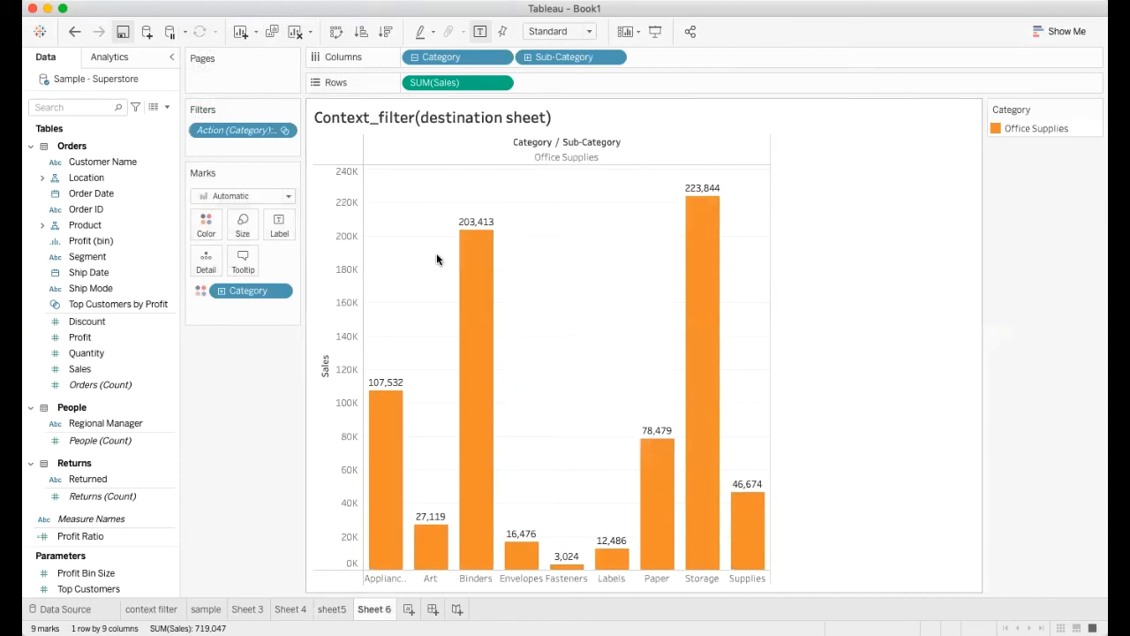
pyautogui.click(338, 608)
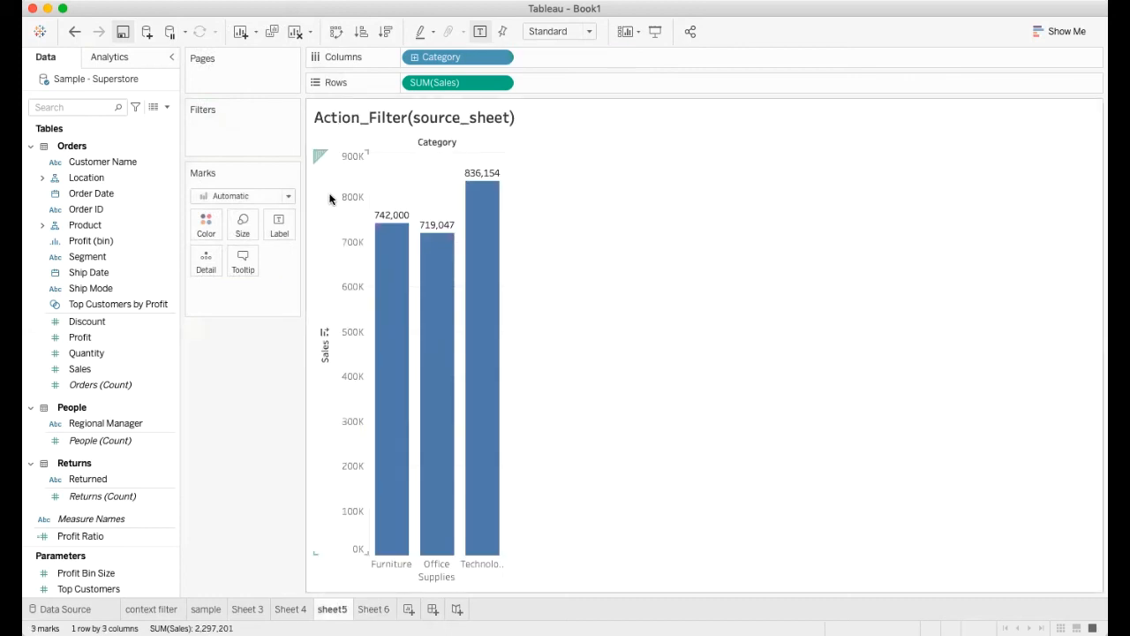
pyautogui.click(476, 227)
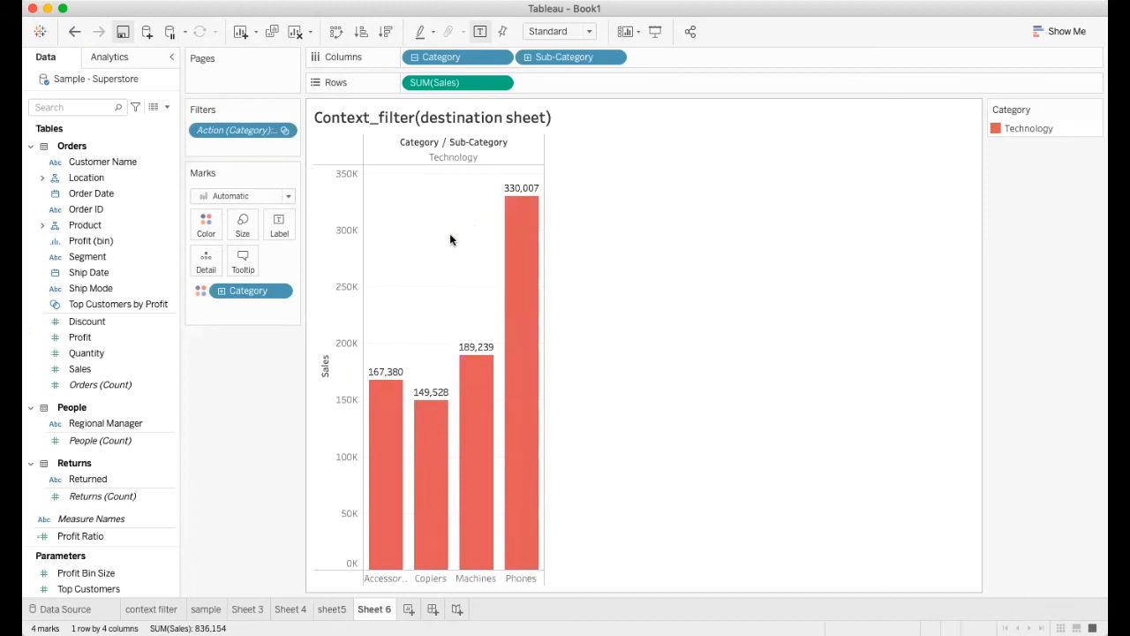
pyautogui.click(334, 608)
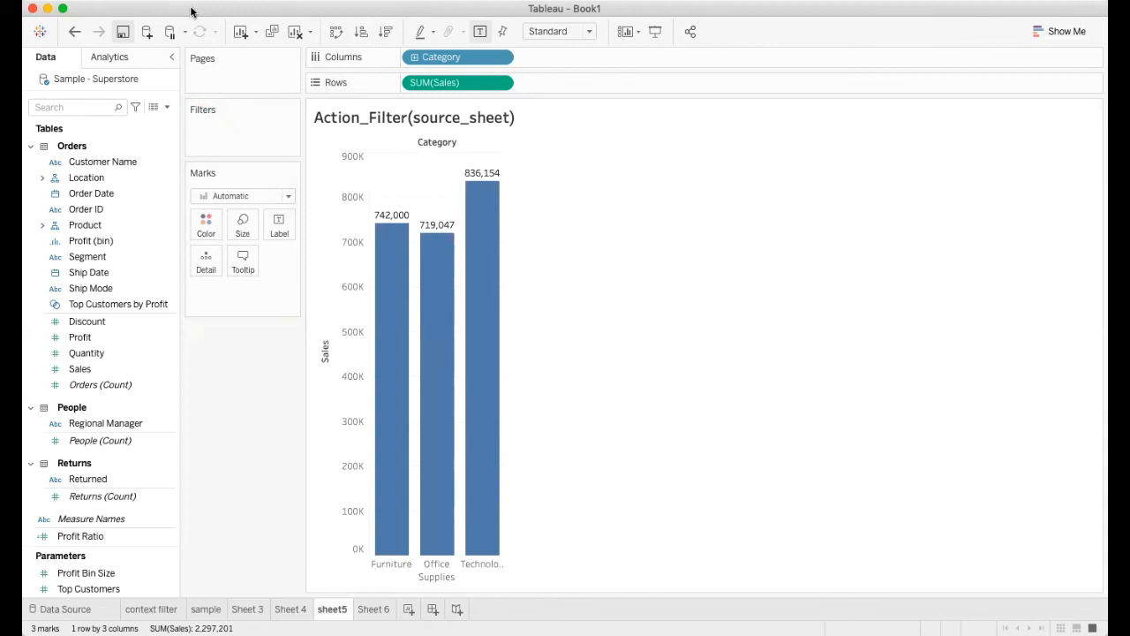
# Step: Edit the Filter1 action of sheet5 so it runs on Menu, and save the change
pyautogui.click(195, 12)
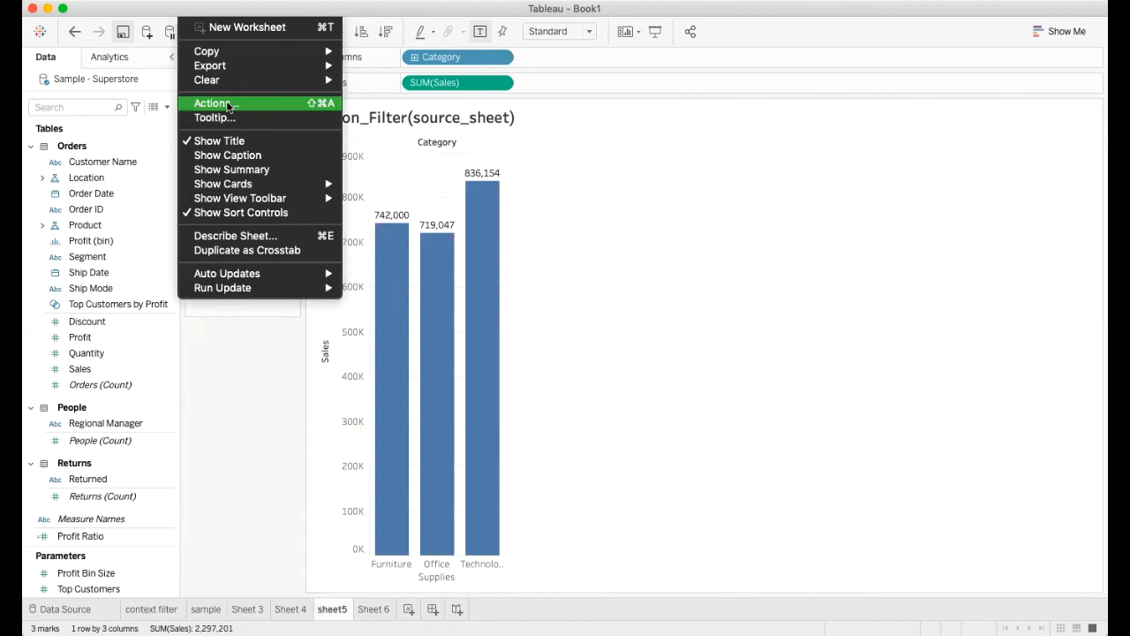
pyautogui.click(228, 104)
pyautogui.click(397, 293)
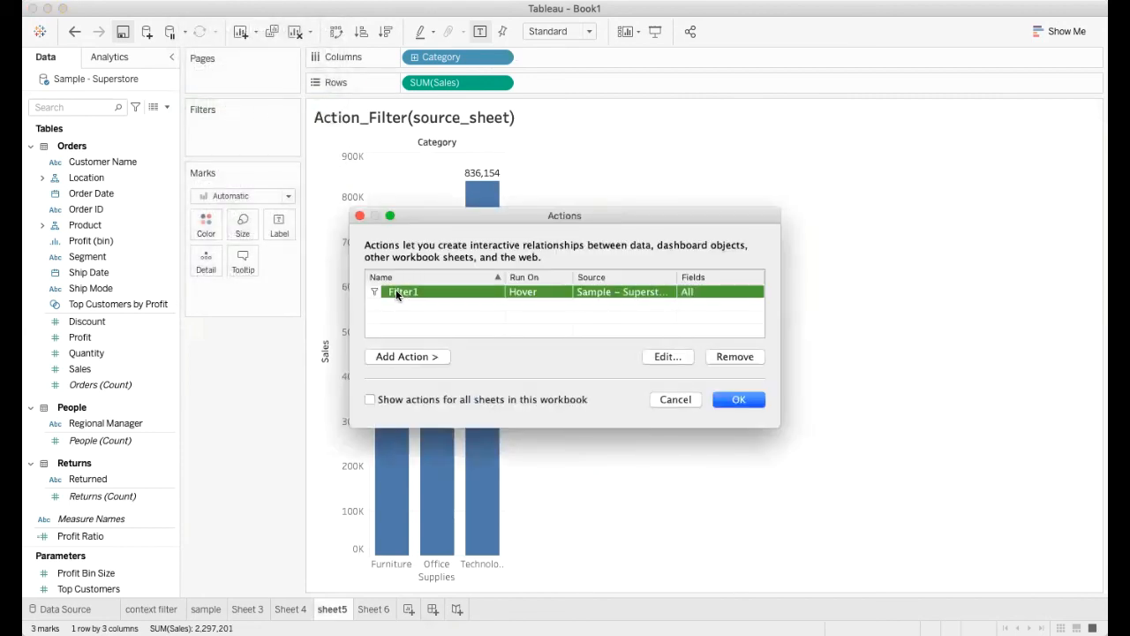
pyautogui.click(676, 359)
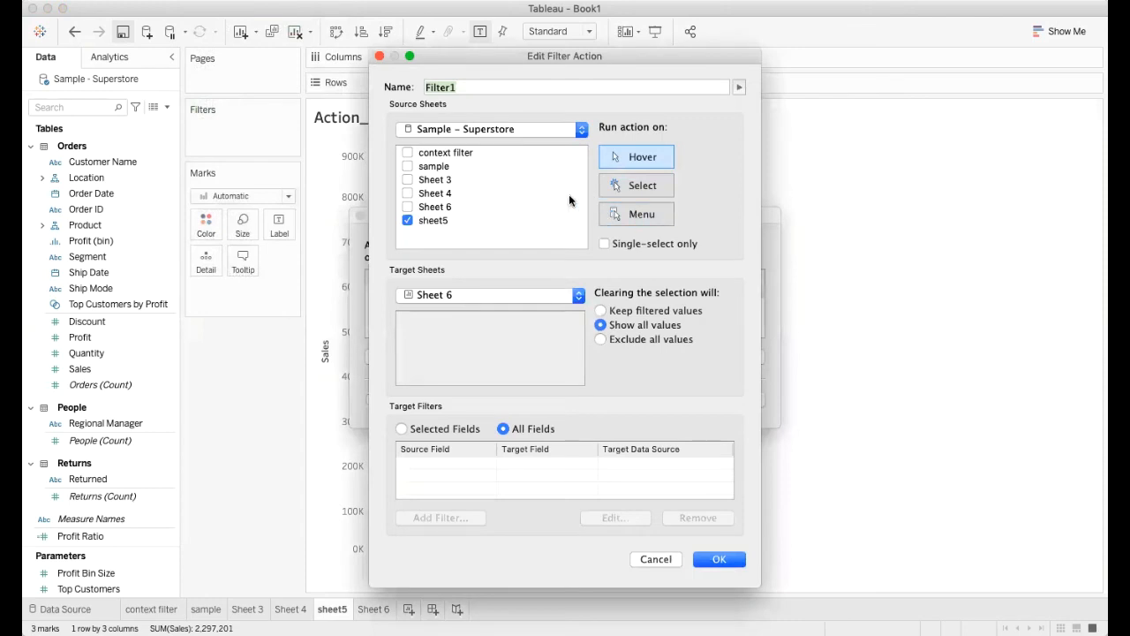
pyautogui.click(632, 216)
pyautogui.click(645, 189)
pyautogui.click(643, 218)
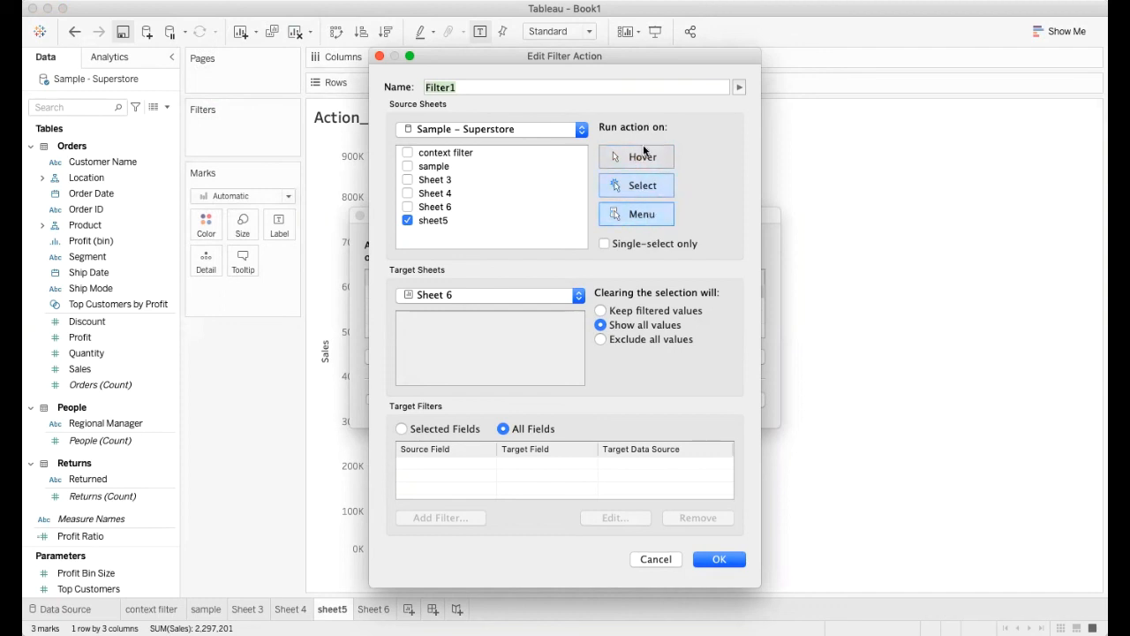
pyautogui.click(637, 192)
pyautogui.click(639, 162)
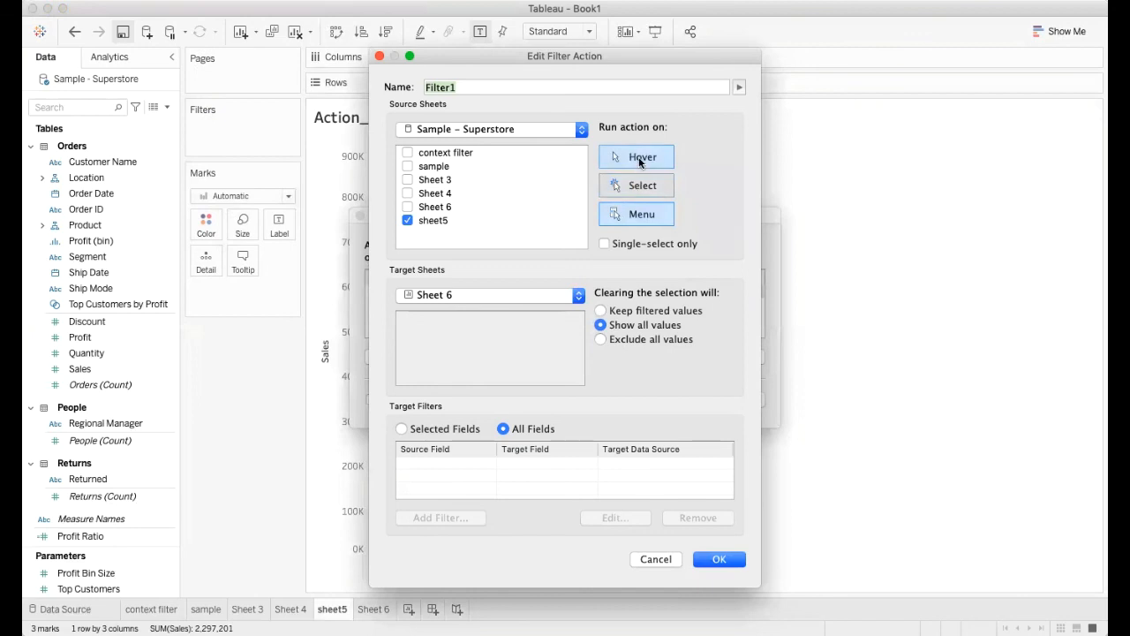
pyautogui.click(643, 215)
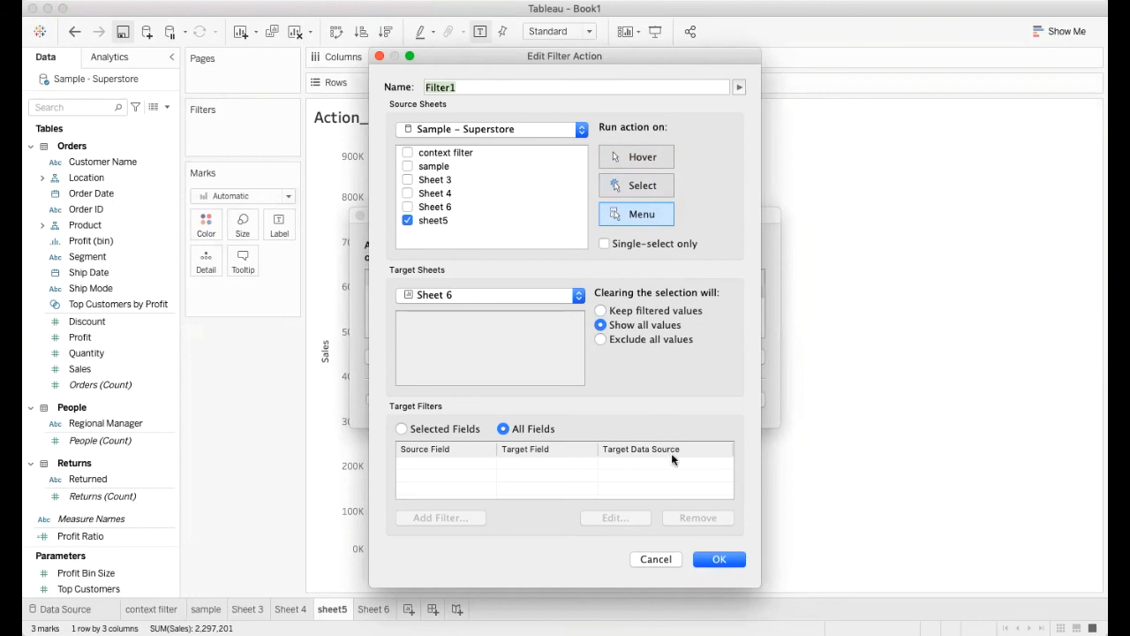
pyautogui.click(714, 557)
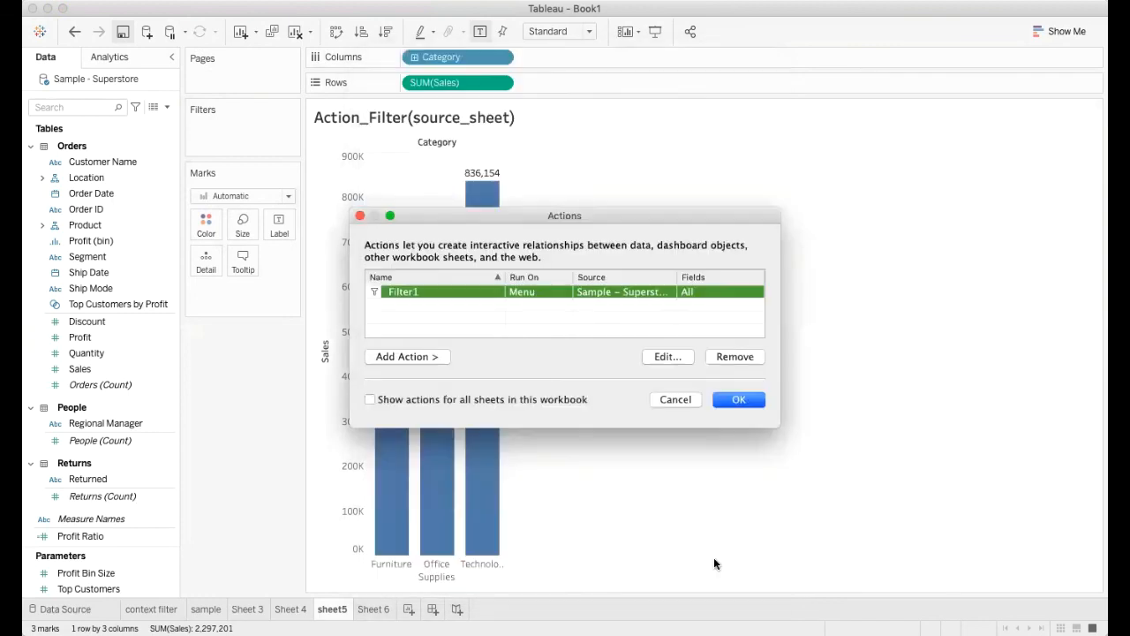
pyautogui.click(736, 401)
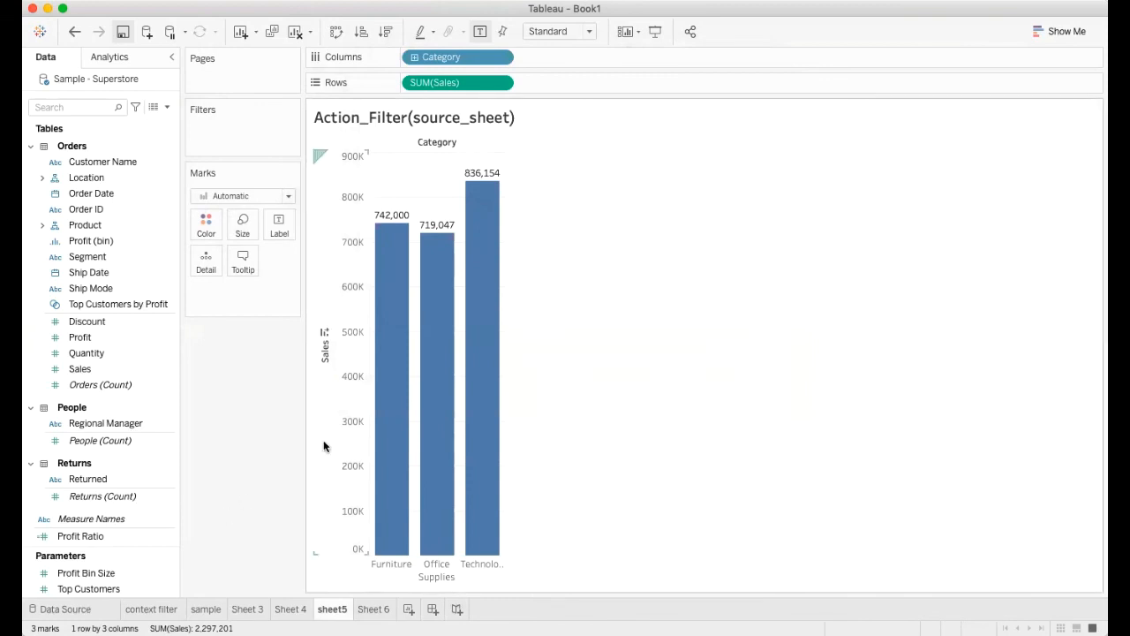
# Step: Run Filter1 from the Furniture bar's tooltip to view the filtered Sheet 6, then return to sheet5 and clear the selection
pyautogui.click(390, 375)
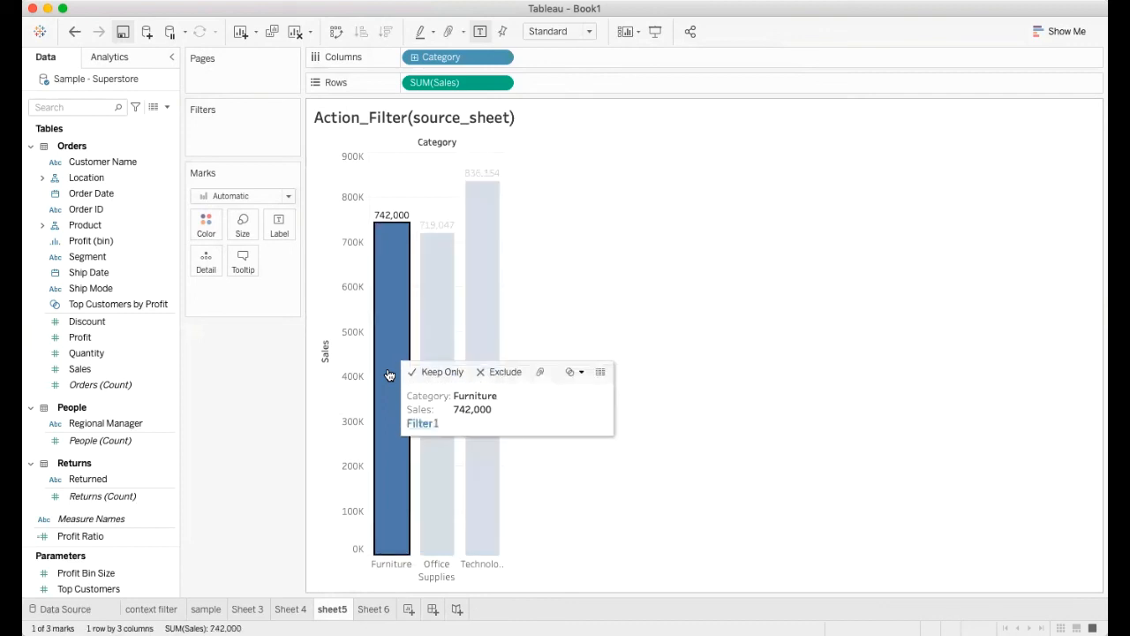
pyautogui.click(424, 424)
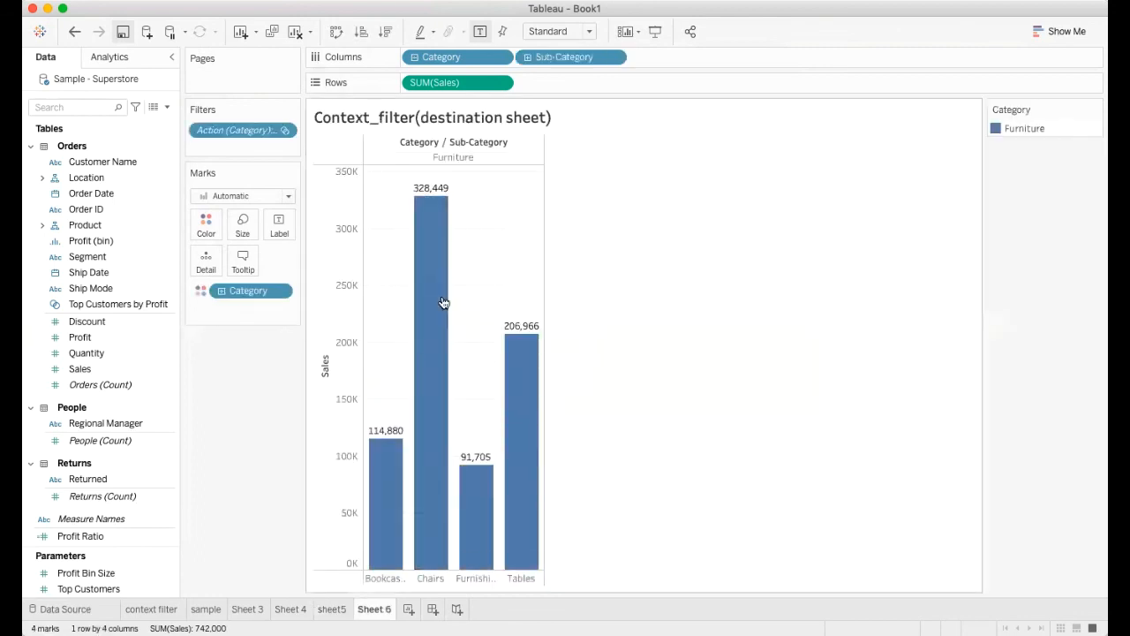
pyautogui.click(333, 608)
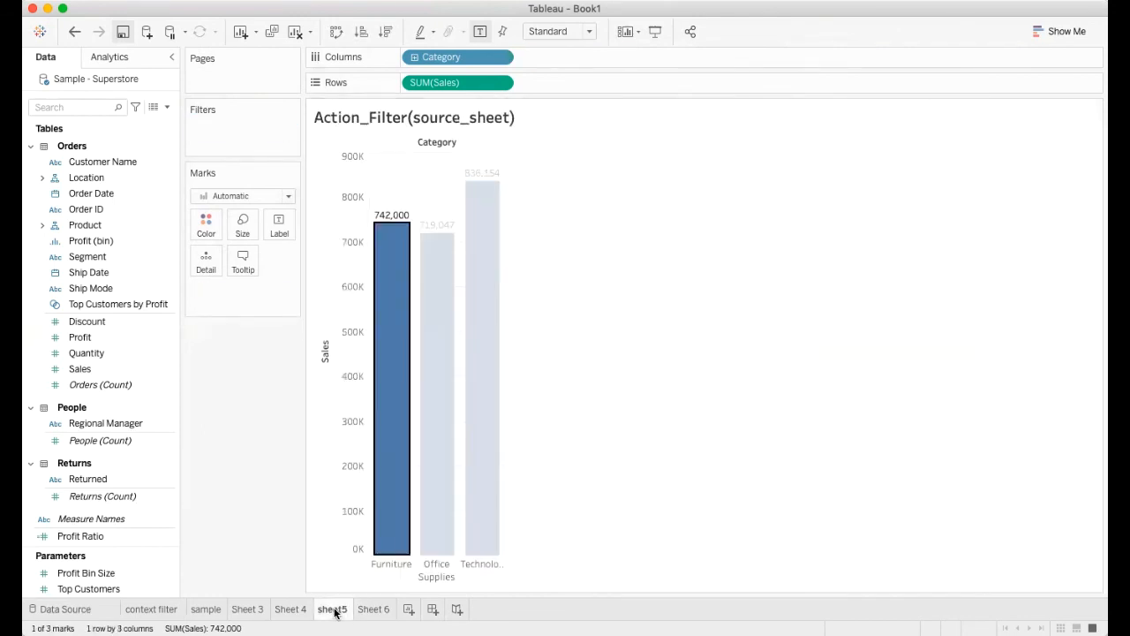
pyautogui.press('Escape')
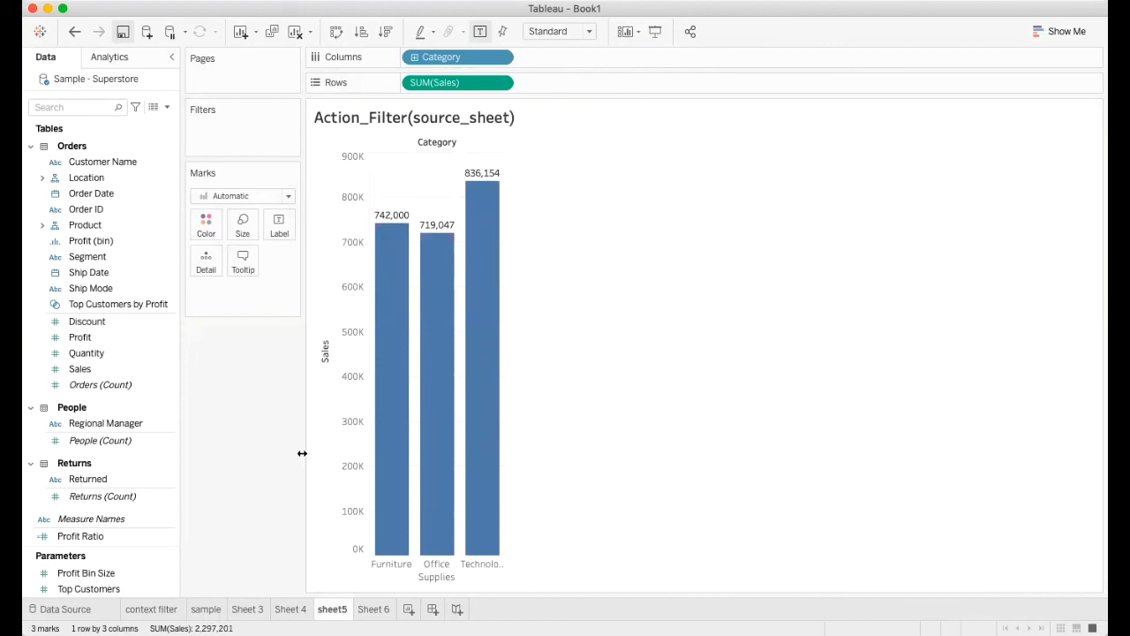
# Step: Run Filter1 from the Office Supplies bar's tooltip to view the filtered Sheet 6, then clear the selection back in sheet5
pyautogui.click(436, 372)
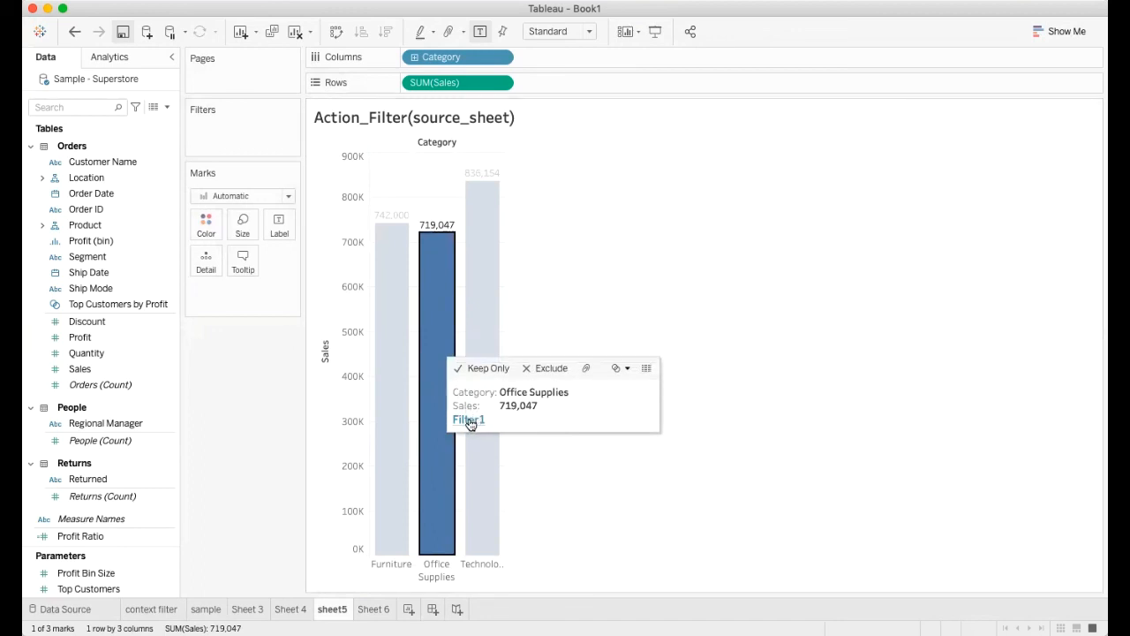
pyautogui.click(468, 421)
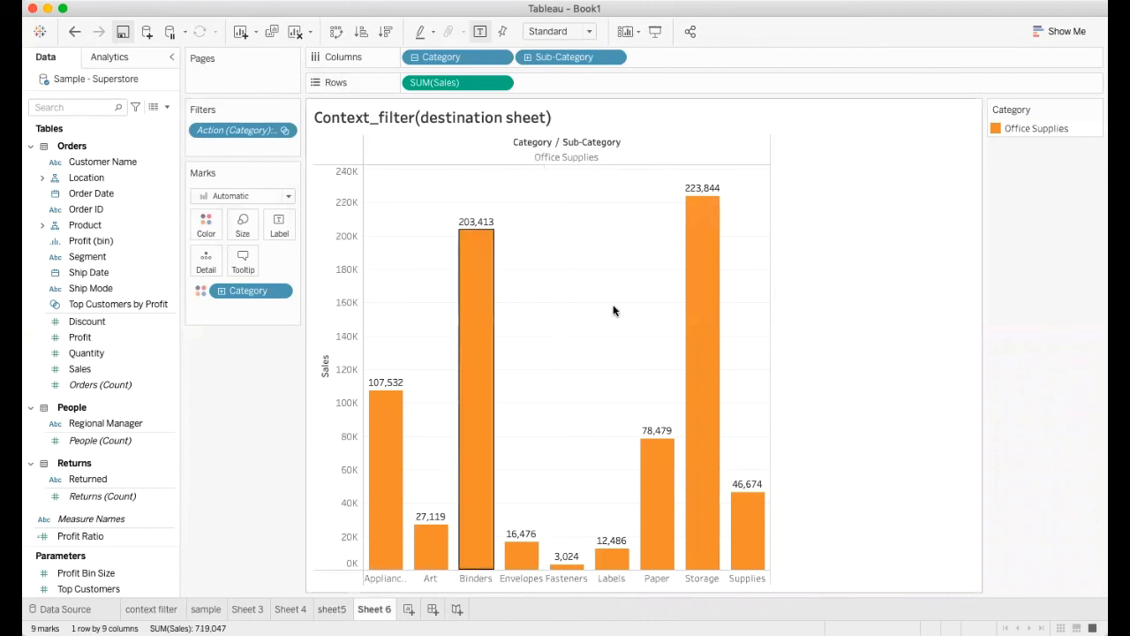
pyautogui.click(335, 608)
pyautogui.press('Escape')
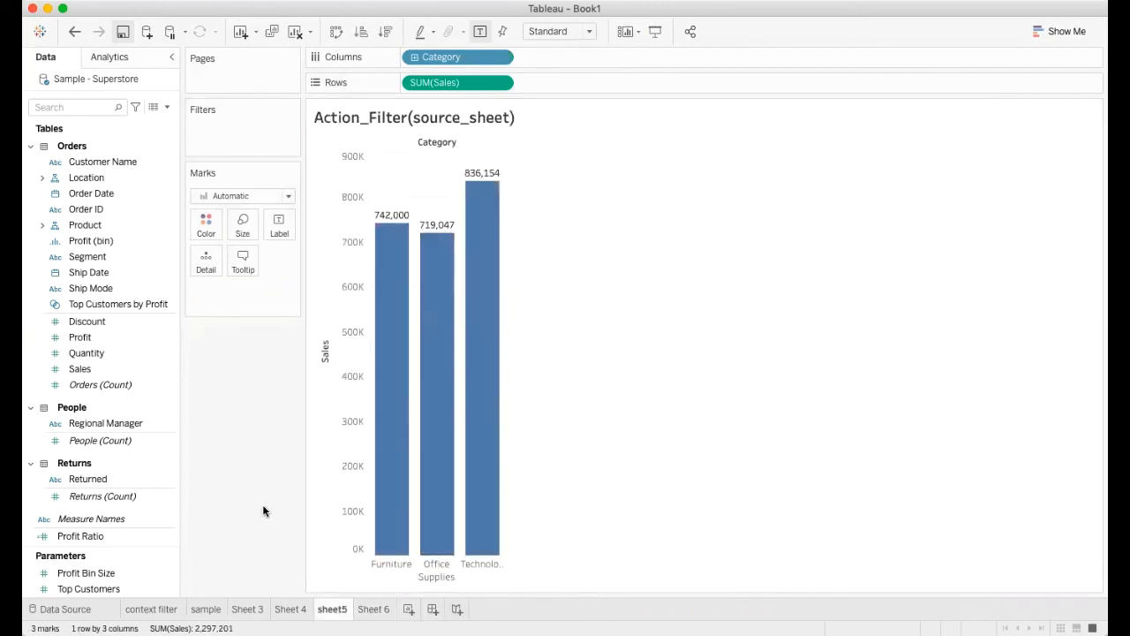